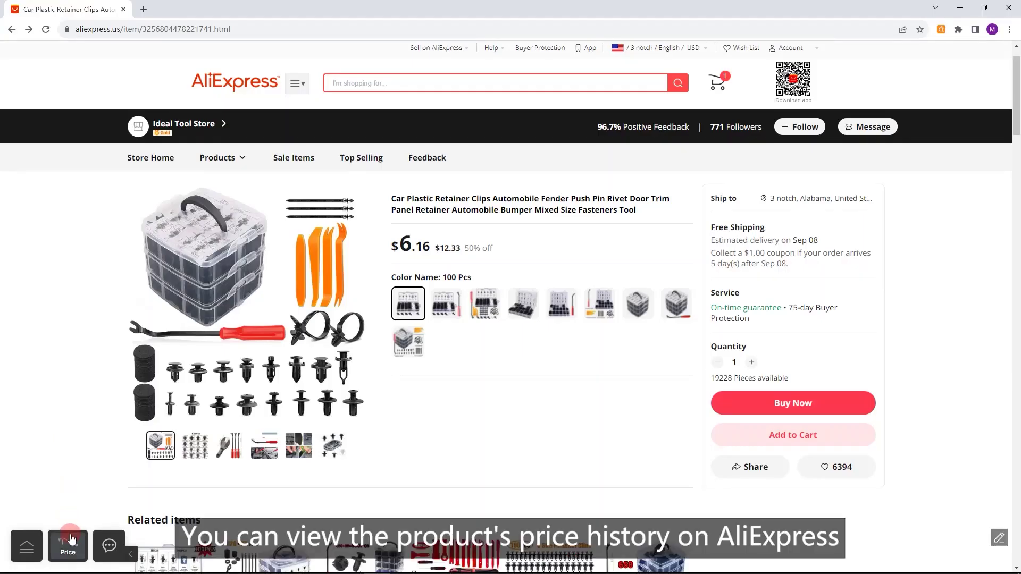
Step: Show the retainer clips' price history for the last 6 months
{"action": "left_click", "coordinate": [72, 540]}
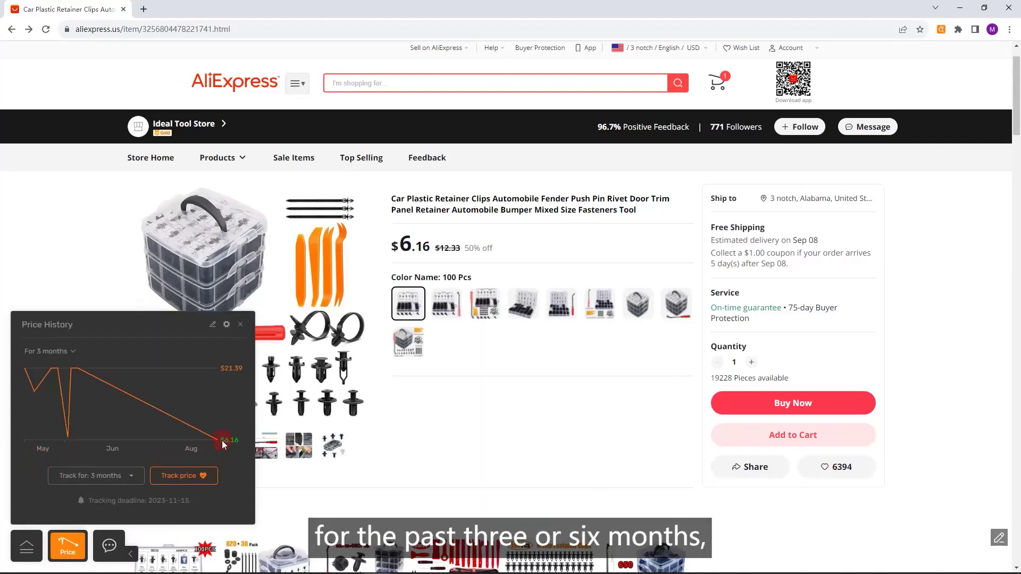
{"action": "left_click", "coordinate": [51, 352]}
{"action": "left_click", "coordinate": [54, 385]}
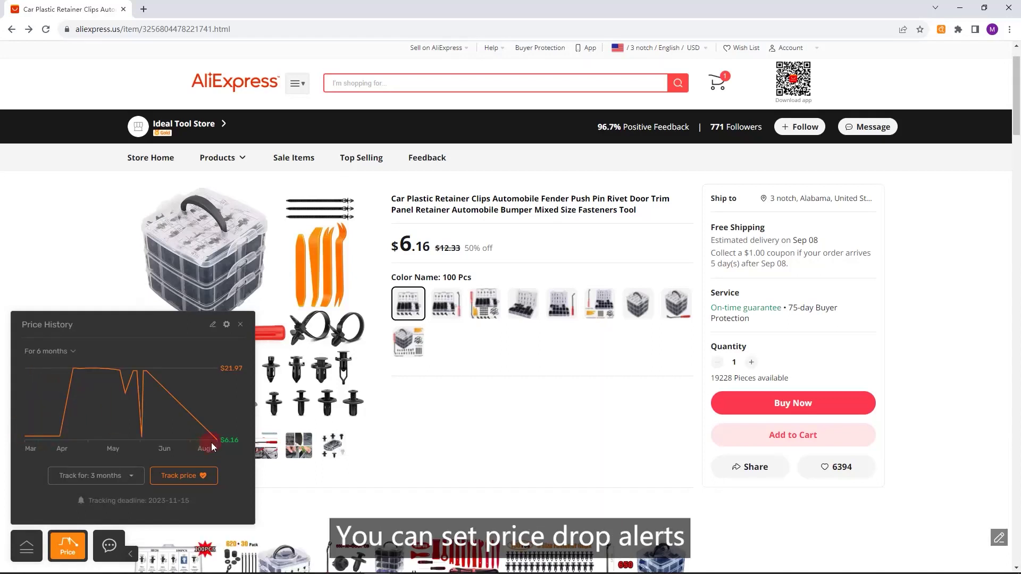
Step: Track this product's price for 1 year
{"action": "left_click", "coordinate": [134, 477]}
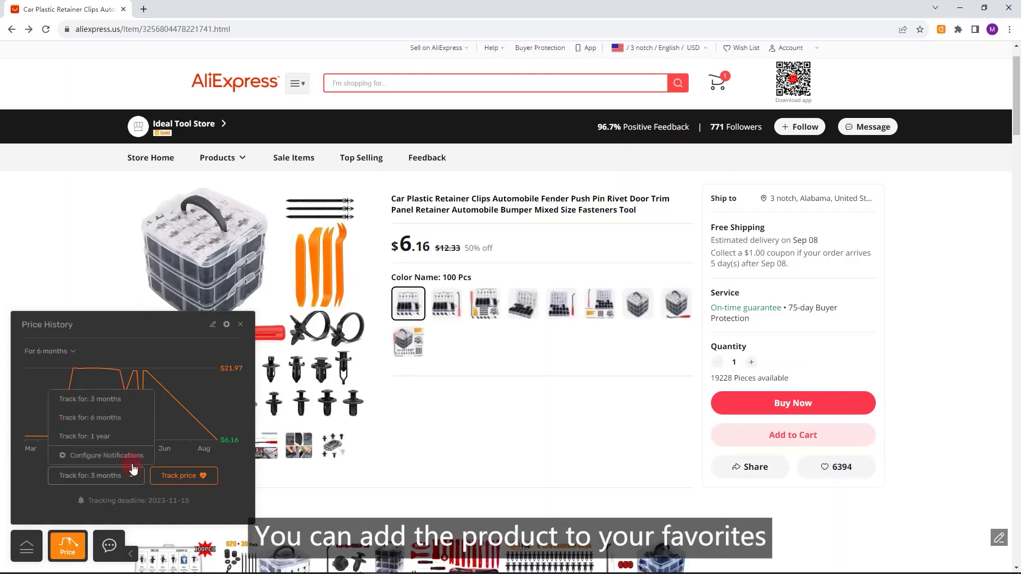
{"action": "left_click", "coordinate": [121, 436]}
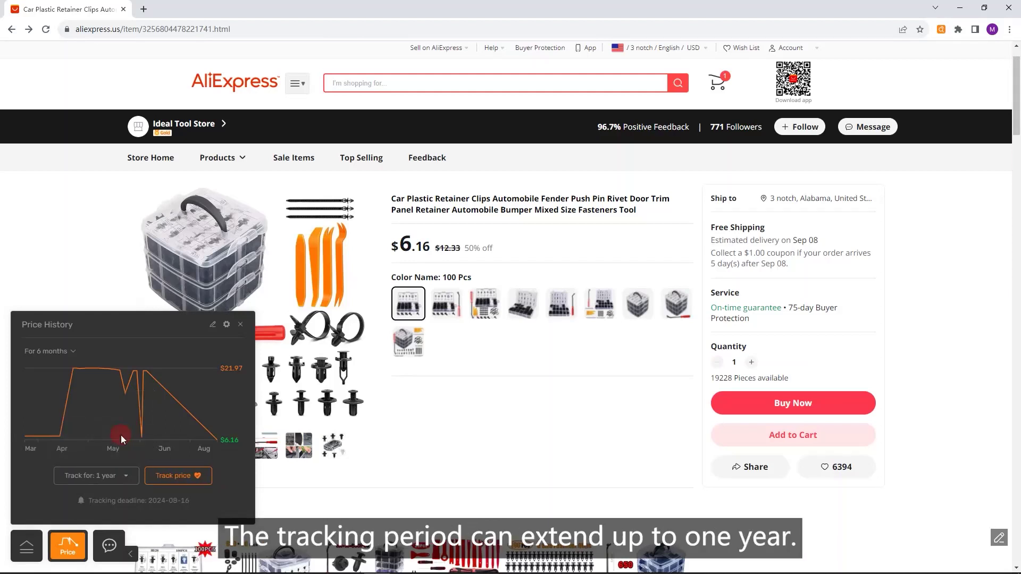
{"action": "left_click", "coordinate": [165, 483]}
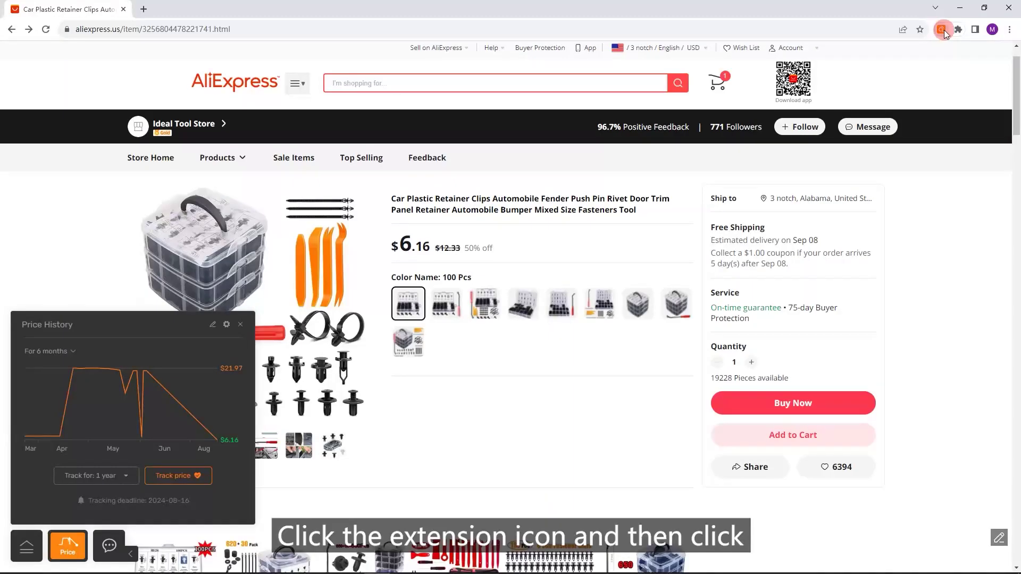
Step: Open AliPrice's My Favorites and filter it to the Price Drop items
{"action": "left_click", "coordinate": [942, 29]}
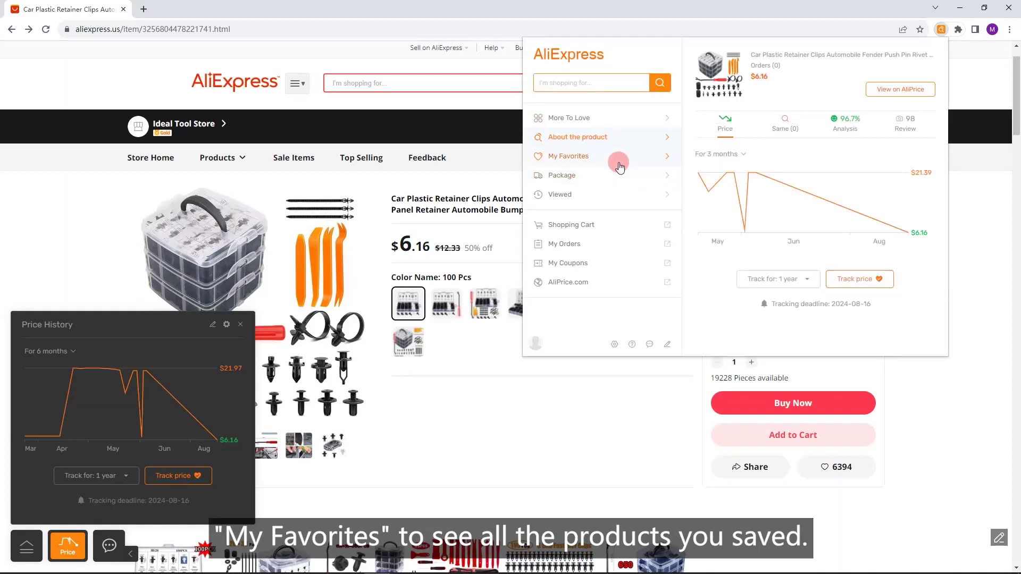
{"action": "left_click", "coordinate": [620, 167]}
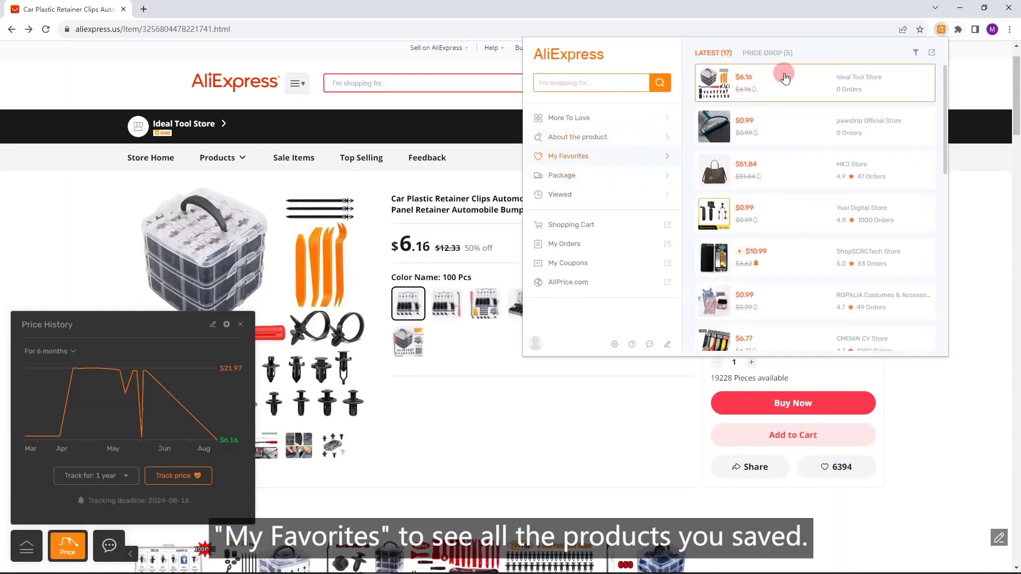
{"action": "left_click", "coordinate": [752, 69]}
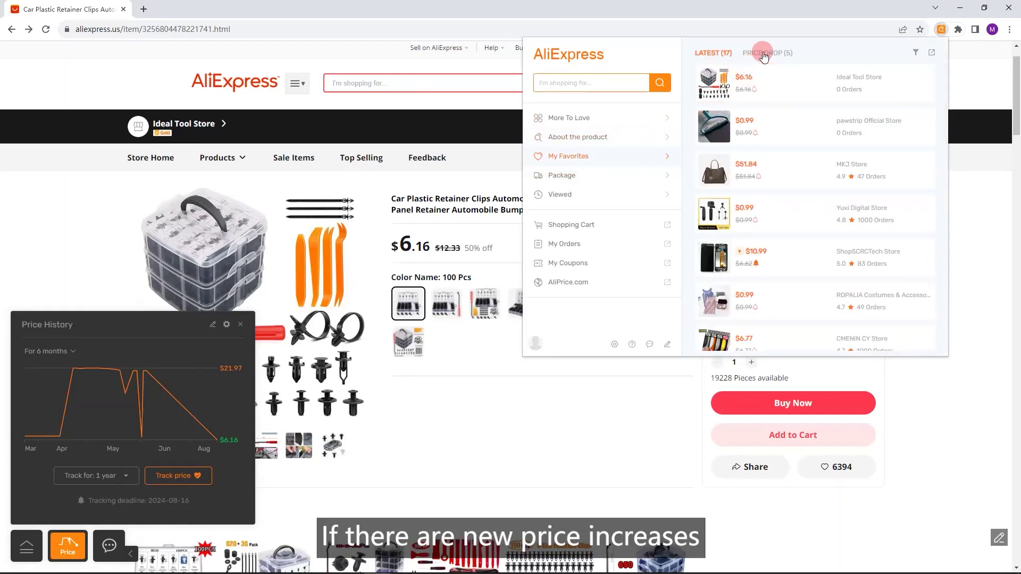
{"action": "left_click", "coordinate": [765, 54]}
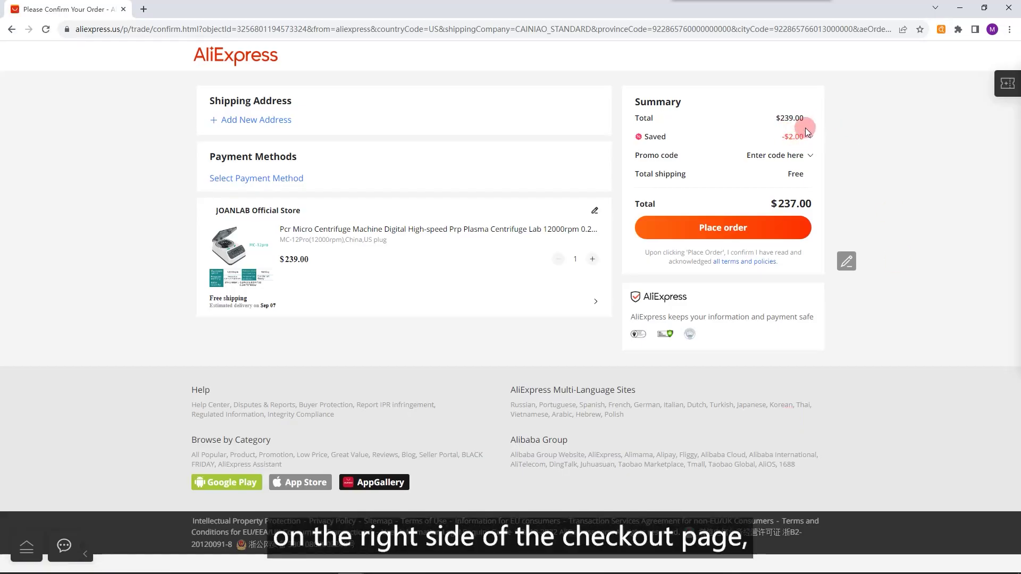
Step: Apply AliPrice's found coupons at checkout, cutting the total from $237.00 to $212.00
{"action": "left_click", "coordinate": [812, 138]}
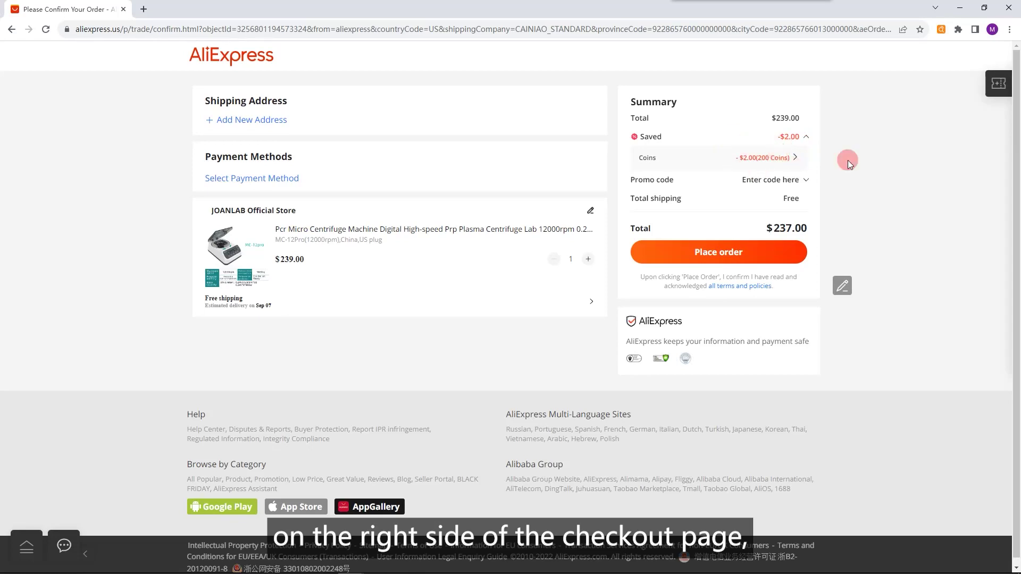
{"action": "left_click", "coordinate": [997, 84]}
{"action": "left_click", "coordinate": [907, 339]}
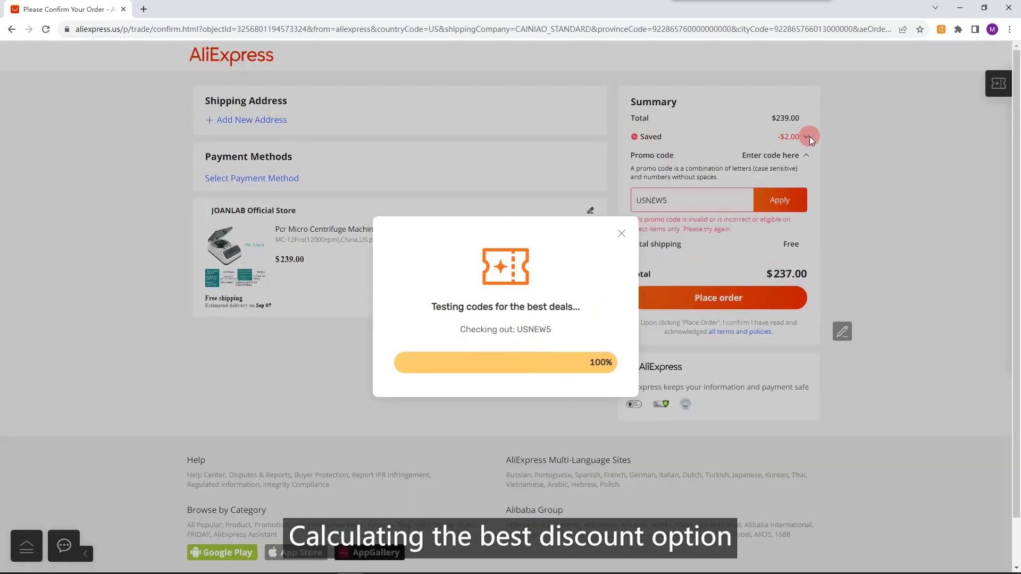
{"action": "left_click", "coordinate": [622, 232]}
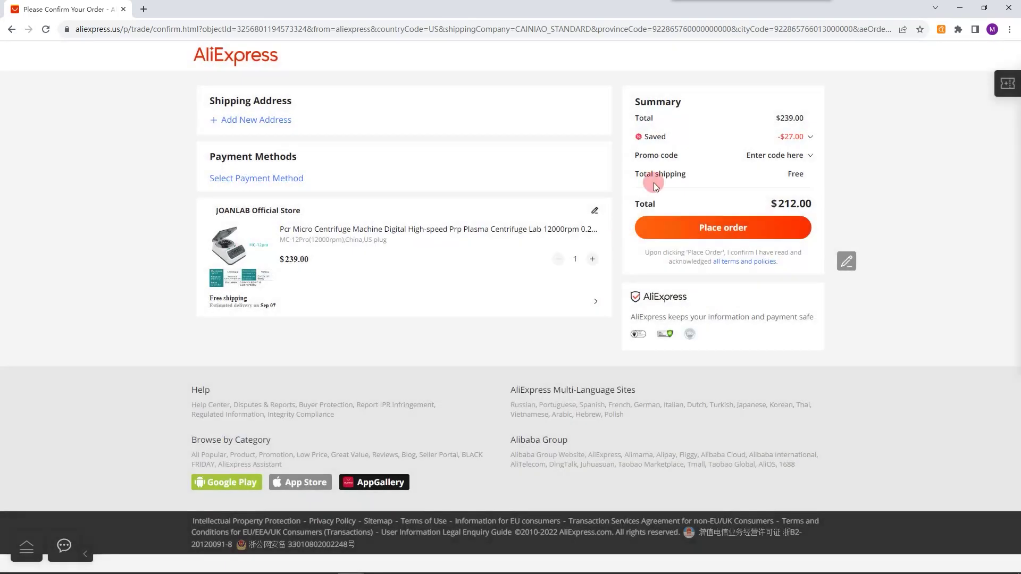
{"action": "left_click", "coordinate": [810, 137]}
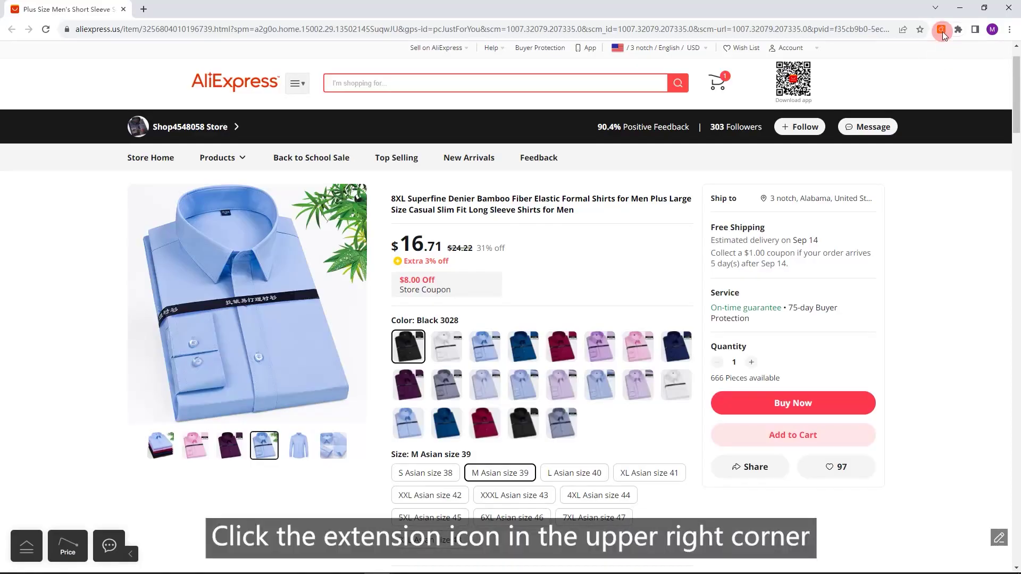
Step: Run an AliPrice Same-item image search for the blue shirt
{"action": "left_click", "coordinate": [942, 29]}
{"action": "left_click", "coordinate": [796, 119]}
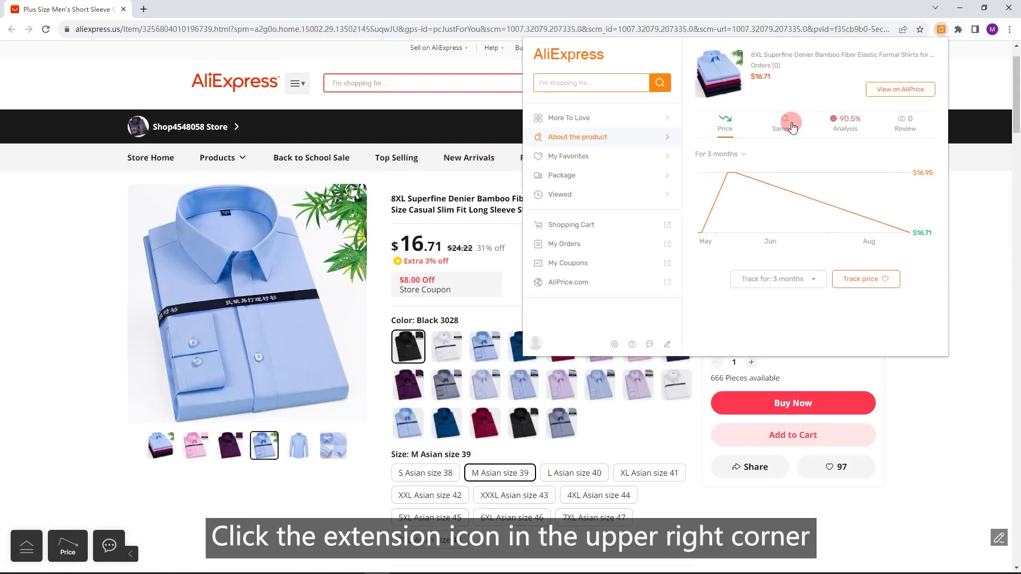
{"action": "left_click", "coordinate": [815, 301]}
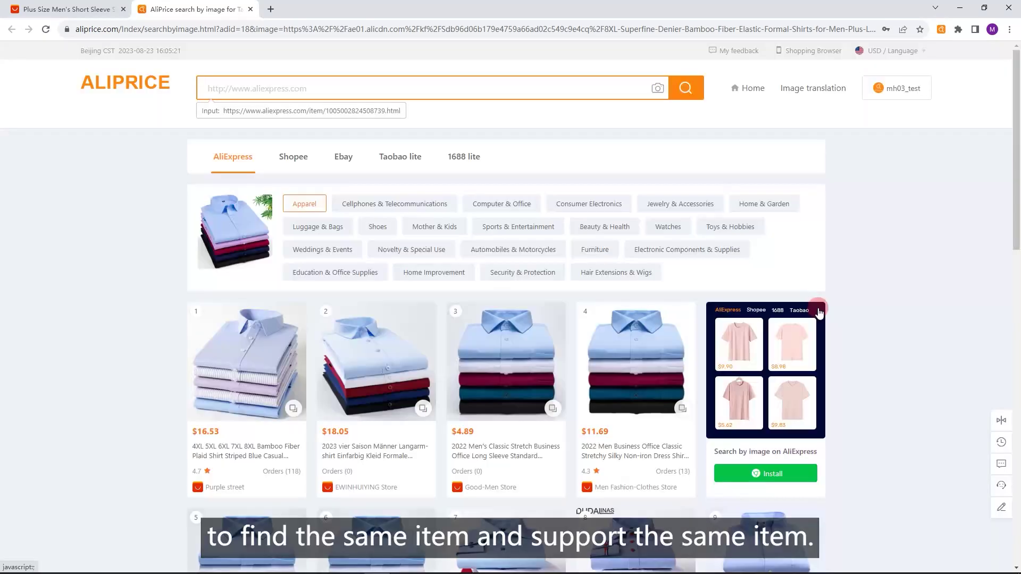
Step: Compare the shirt's matching listings on Shopee, Ebay, Taobao lite and 1688 lite
{"action": "left_click", "coordinate": [305, 171]}
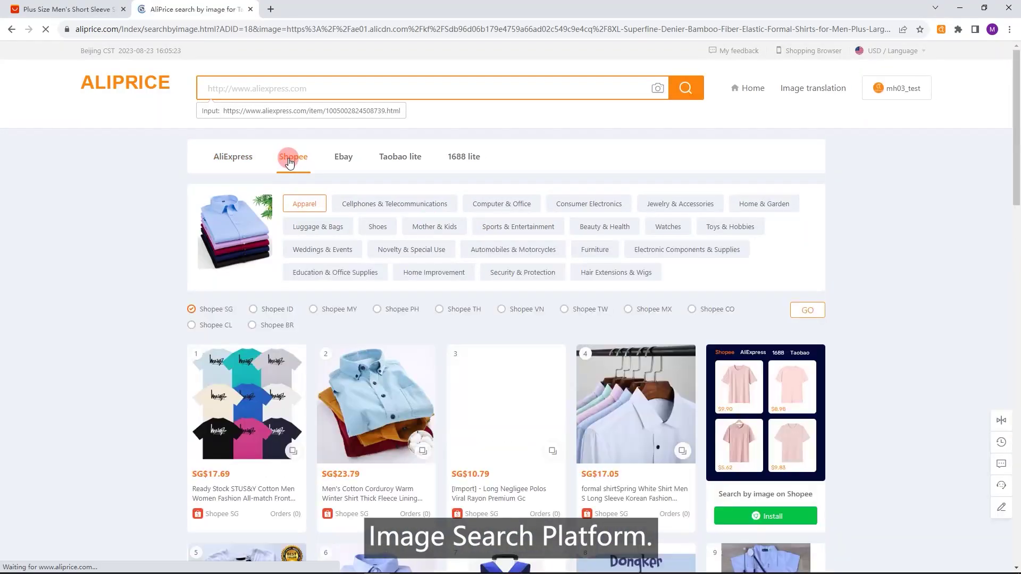
{"action": "left_click", "coordinate": [339, 165]}
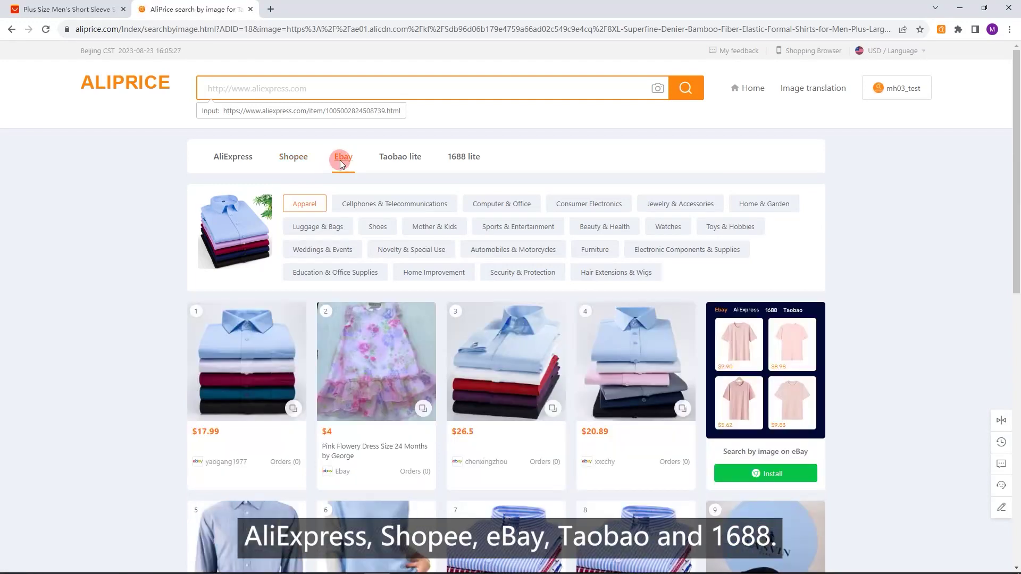
{"action": "left_click", "coordinate": [396, 164]}
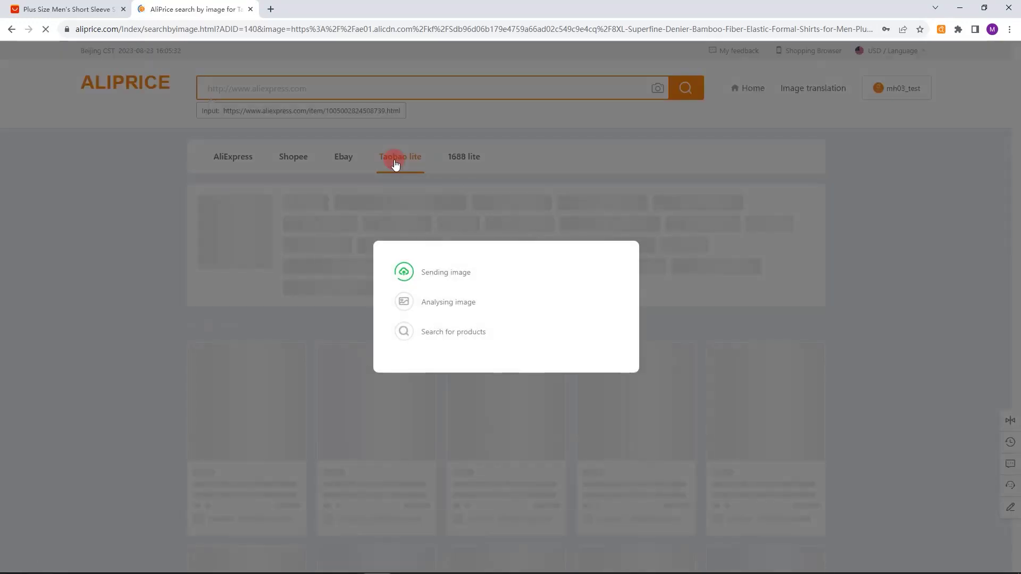
{"action": "left_click", "coordinate": [472, 164]}
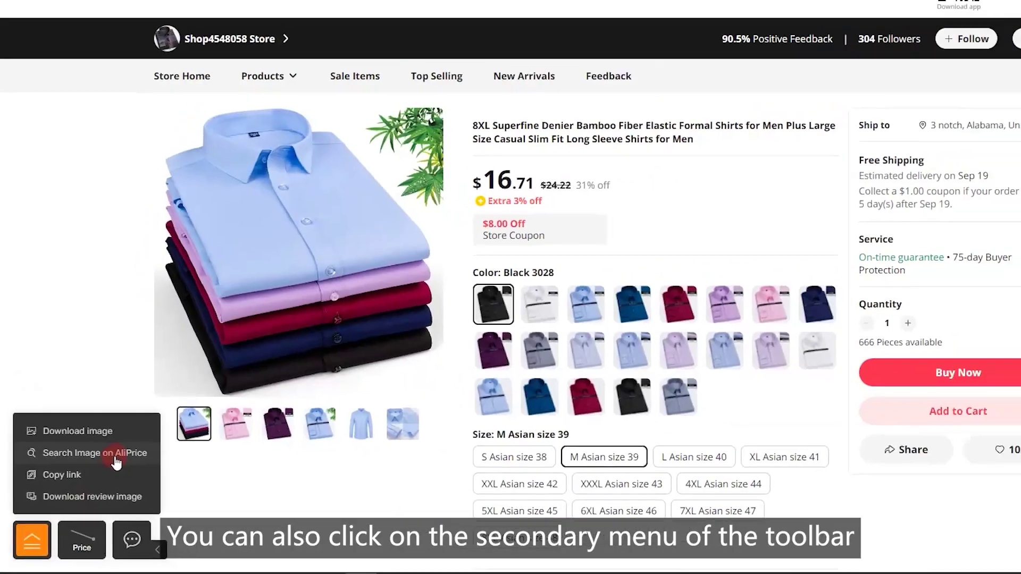
Step: Repeat the image search from the toolbar and the product picture's context menu, viewing Shopee matches
{"action": "left_click", "coordinate": [139, 440]}
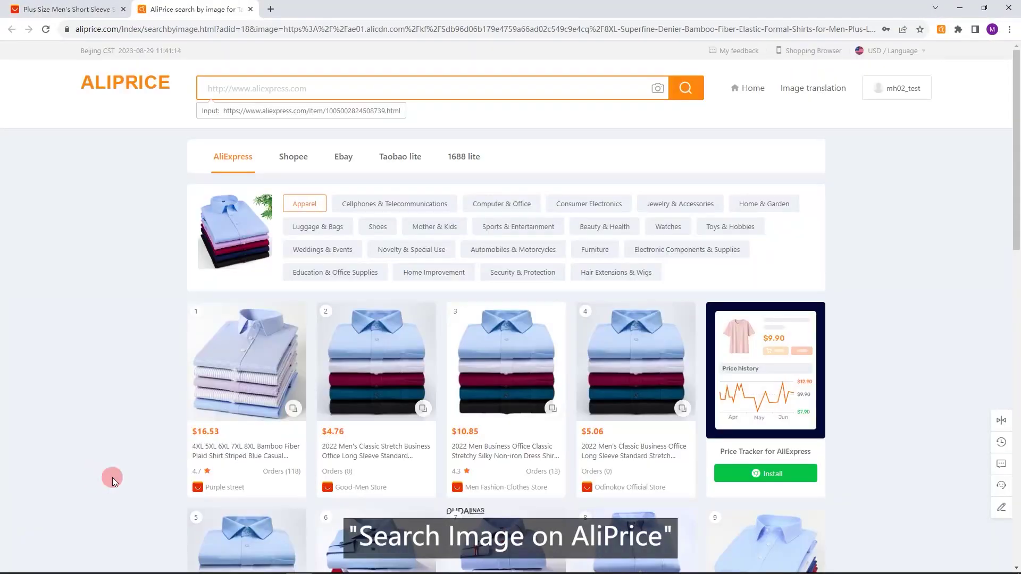
{"action": "left_click", "coordinate": [302, 166]}
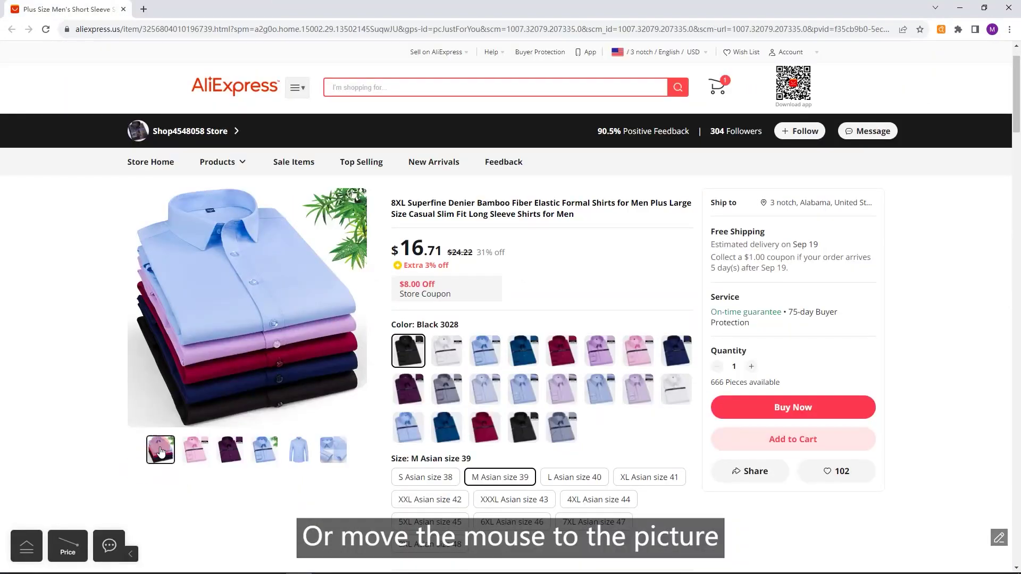
{"action": "right_click", "coordinate": [160, 451]}
{"action": "left_click", "coordinate": [209, 532]}
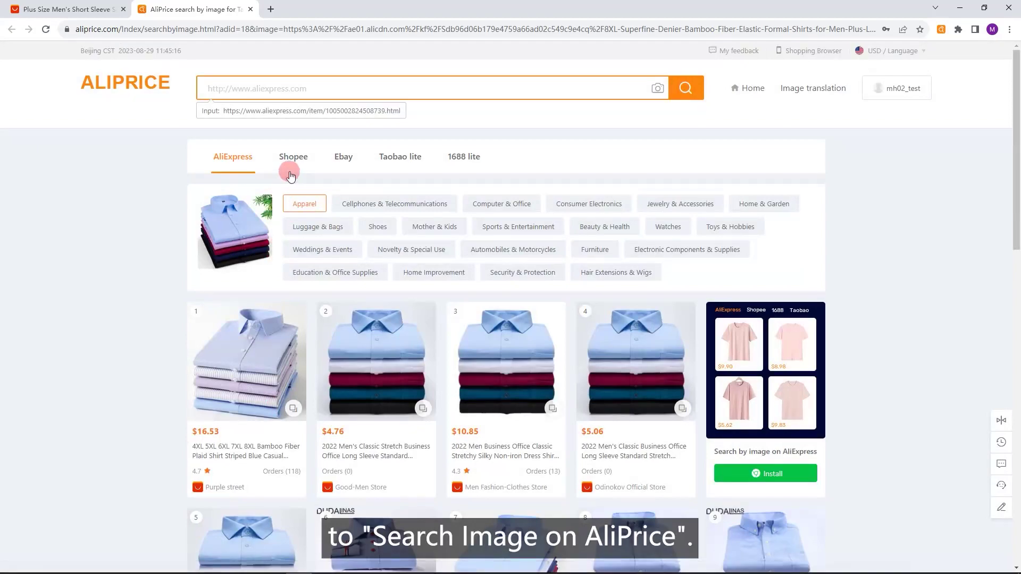
{"action": "left_click", "coordinate": [294, 166]}
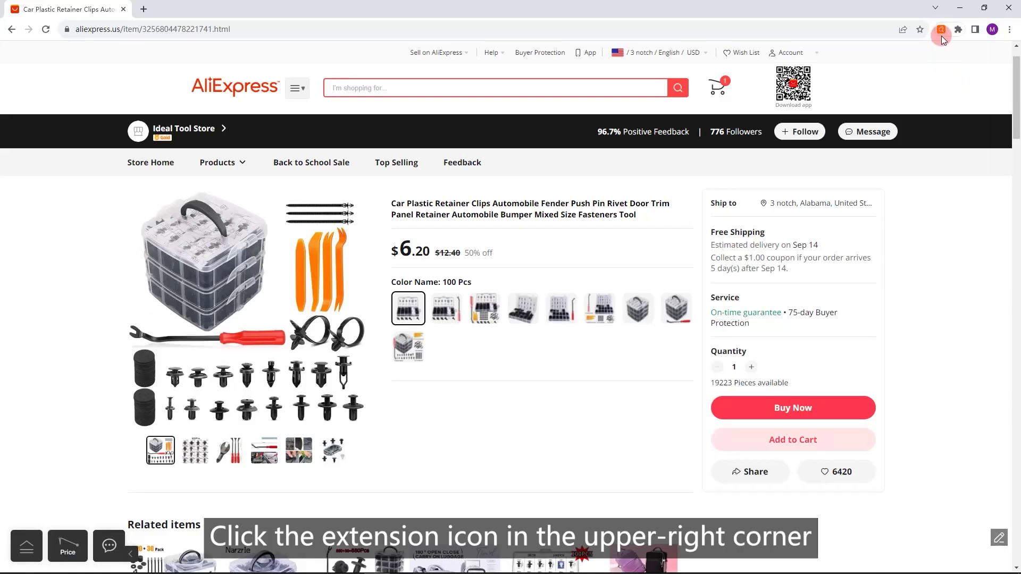
Step: Show the seller's feedback analysis for the retainer clips, then the buyers' review photos
{"action": "left_click", "coordinate": [942, 35]}
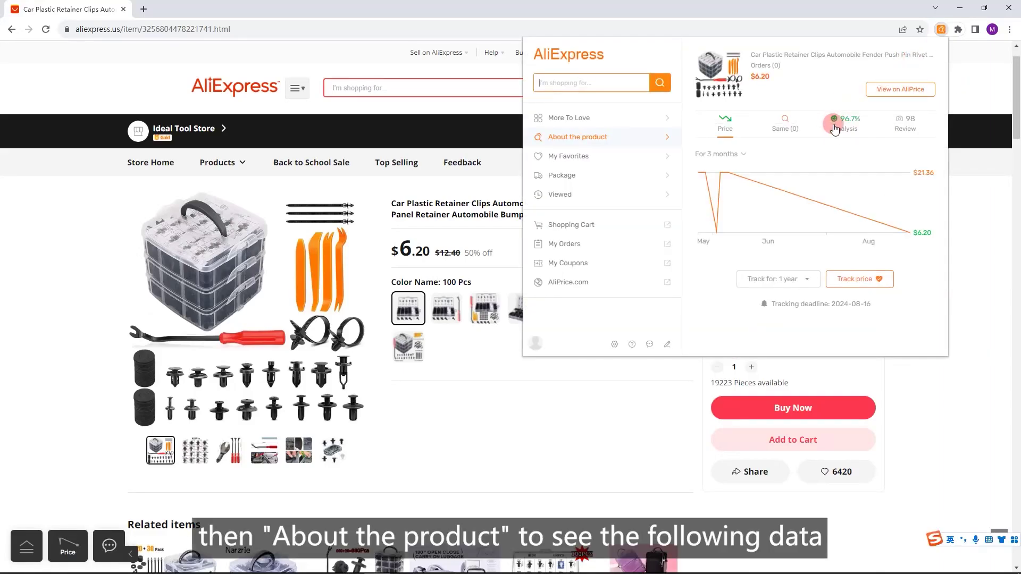
{"action": "left_click", "coordinate": [853, 138]}
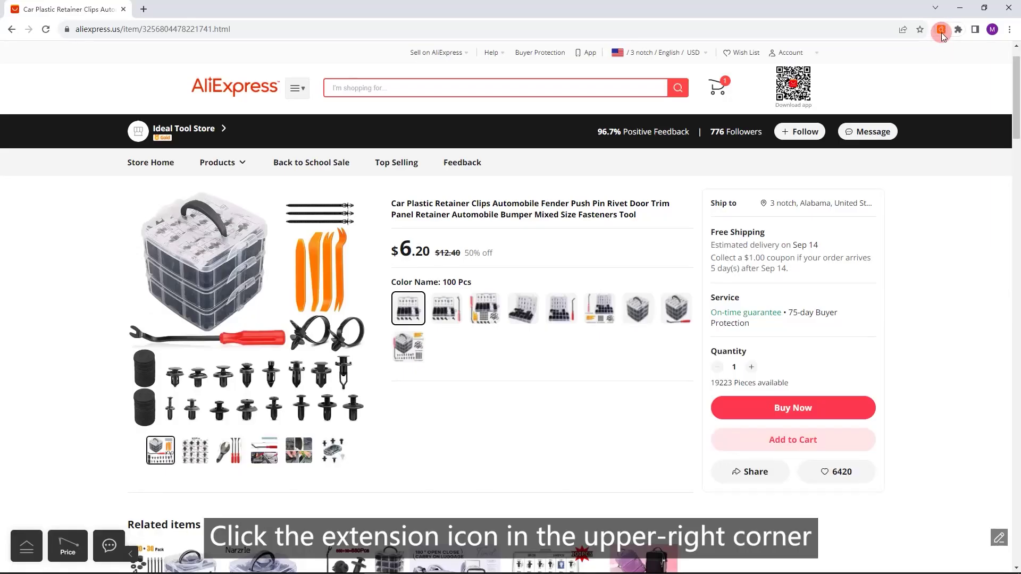
{"action": "left_click", "coordinate": [942, 31]}
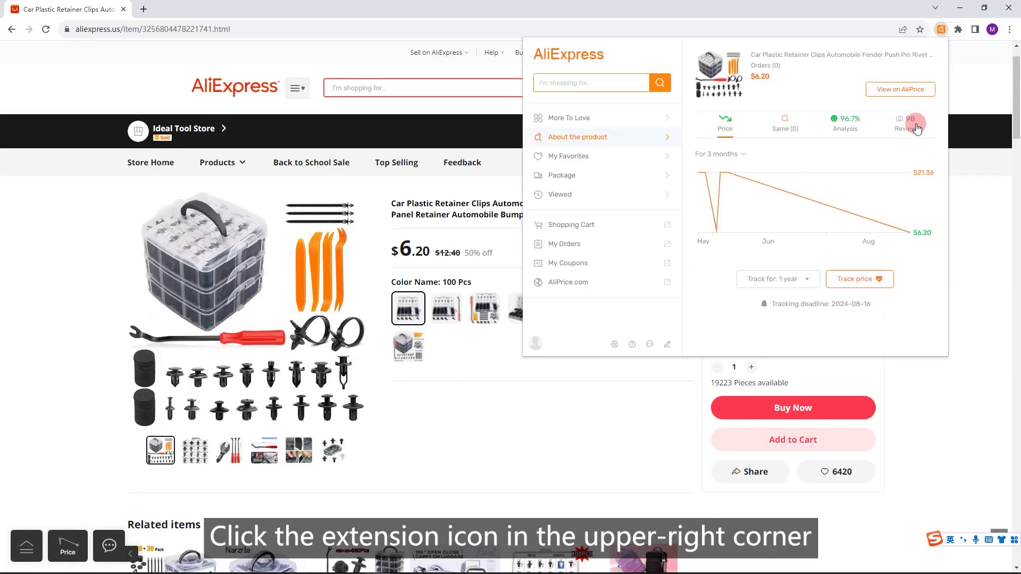
{"action": "left_click", "coordinate": [915, 131]}
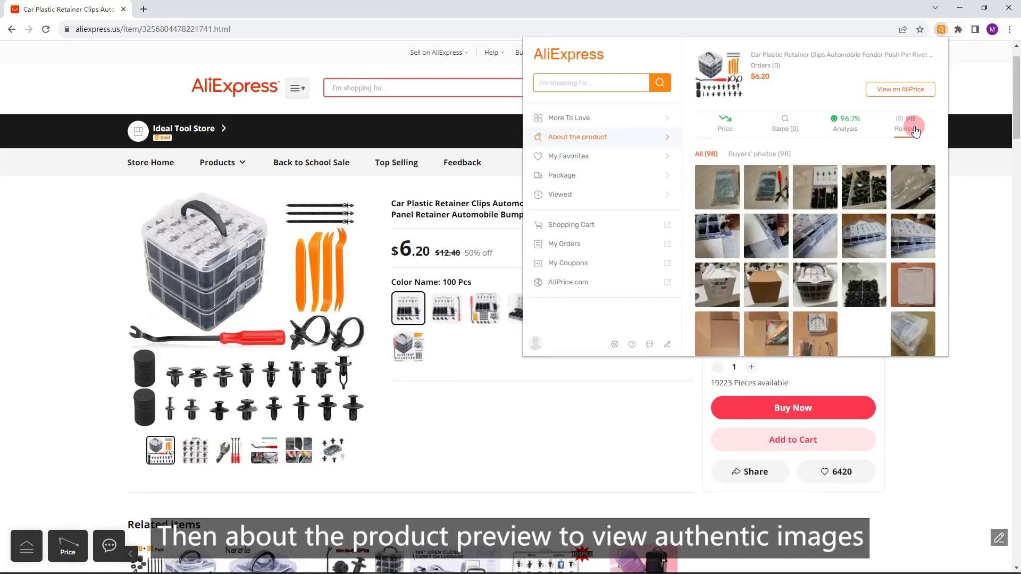
Step: View the review photos full-size, stepping forward to the fourth of 98
{"action": "left_click", "coordinate": [725, 201]}
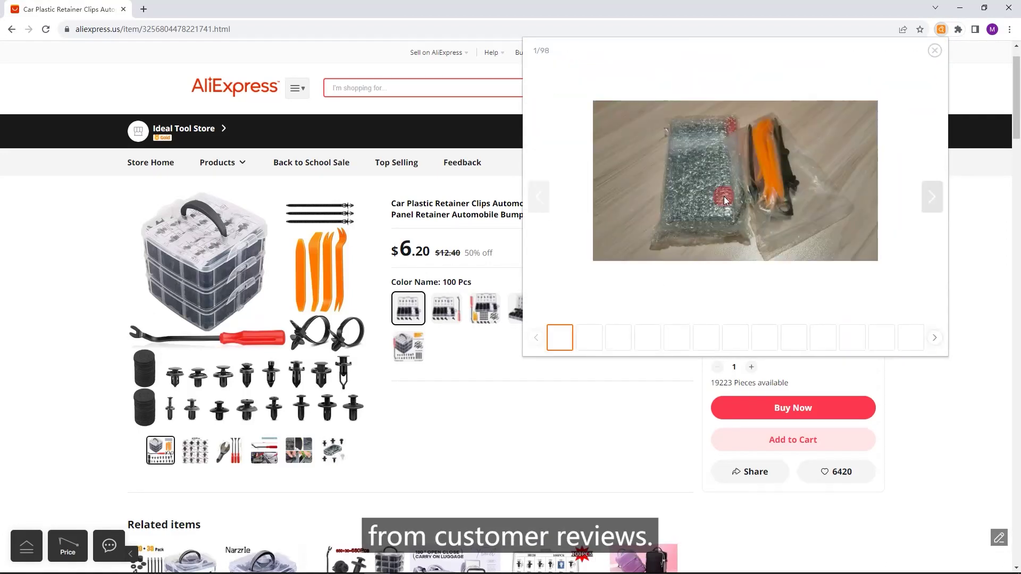
{"action": "left_click", "coordinate": [931, 200]}
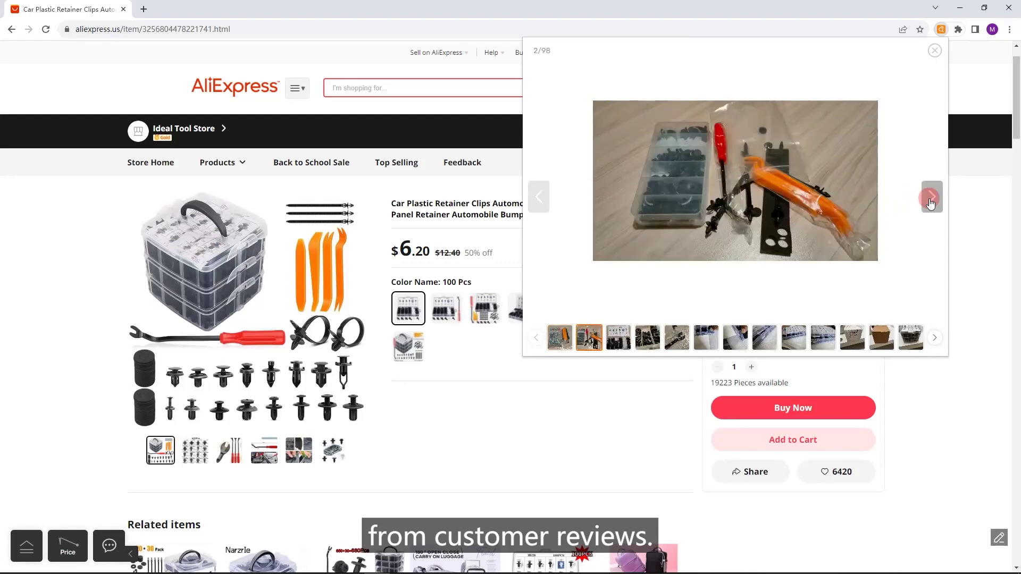
{"action": "left_click", "coordinate": [931, 201]}
{"action": "left_click", "coordinate": [931, 203]}
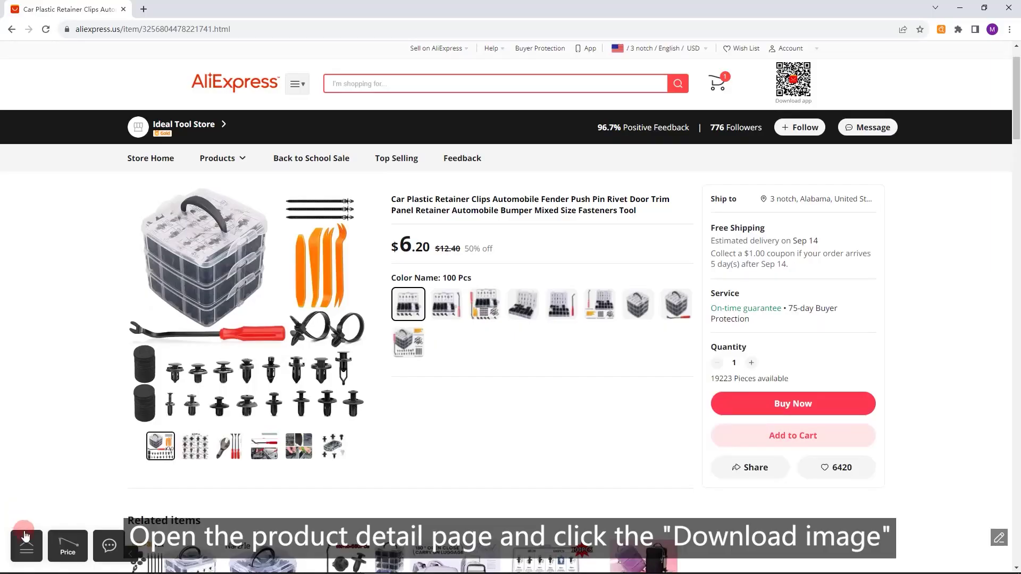
Step: Download all 37 product images and check them in the downloads folder
{"action": "mouse_move", "coordinate": [23, 541]}
{"action": "left_click", "coordinate": [70, 461]}
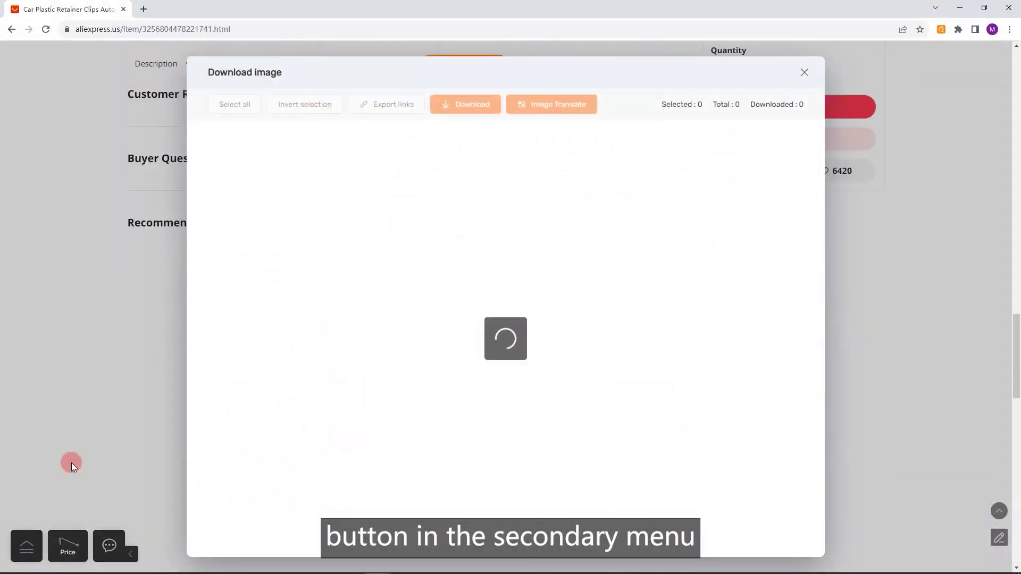
{"action": "scroll", "coordinate": [801, 215], "scroll_direction": "down", "scroll_amount": 4}
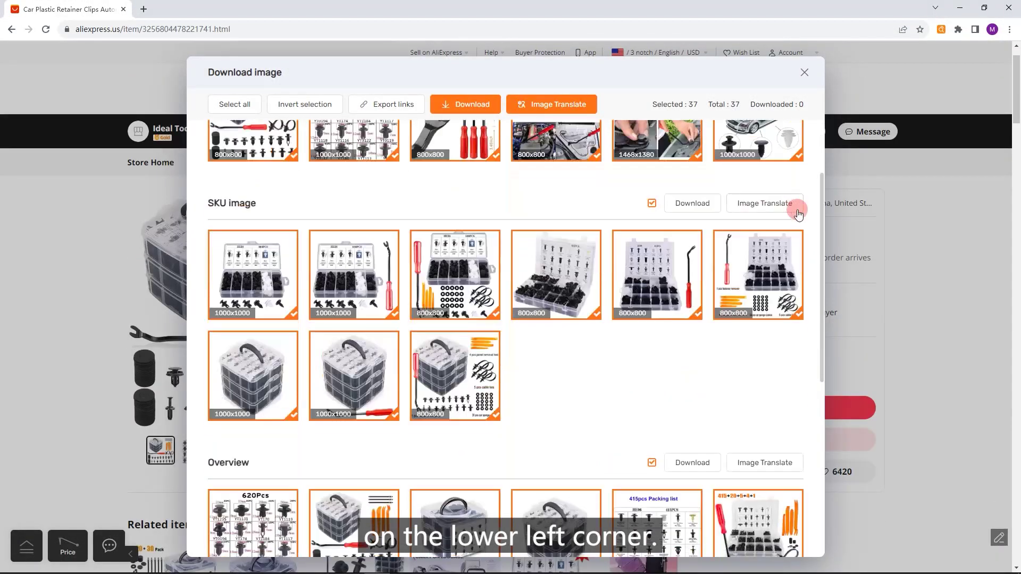
{"action": "scroll", "coordinate": [803, 218], "scroll_direction": "down", "scroll_amount": 5}
{"action": "left_click_drag", "start_coordinate": [822, 381], "coordinate": [802, 151]}
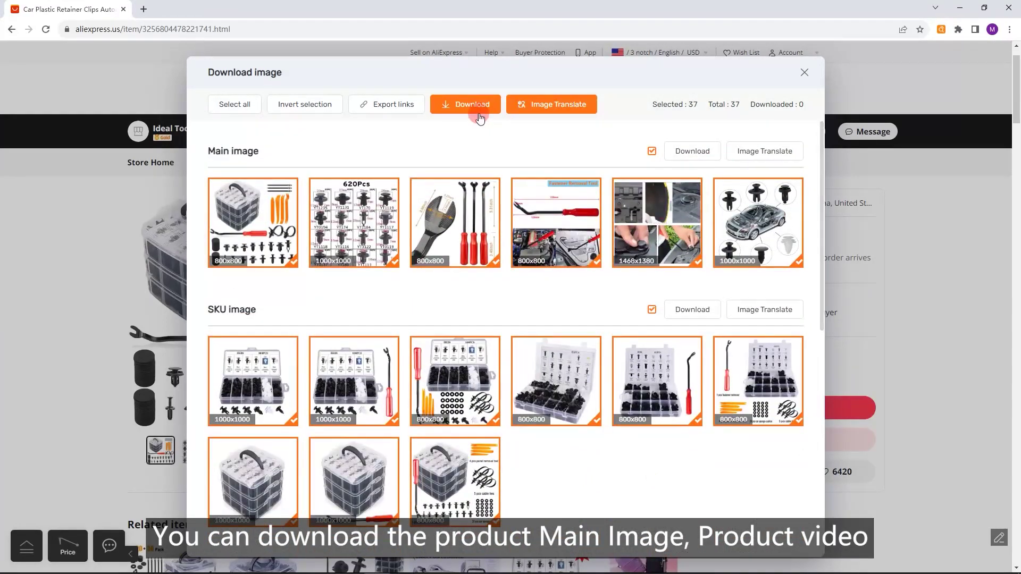
{"action": "left_click", "coordinate": [479, 114]}
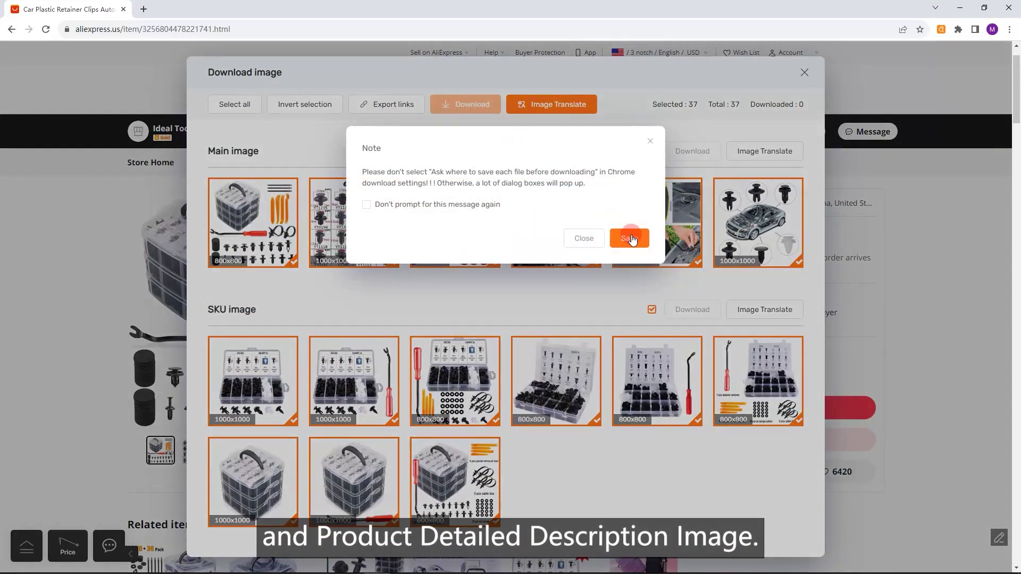
{"action": "left_click", "coordinate": [630, 239]}
{"action": "left_click", "coordinate": [959, 29]}
{"action": "left_click", "coordinate": [962, 100]}
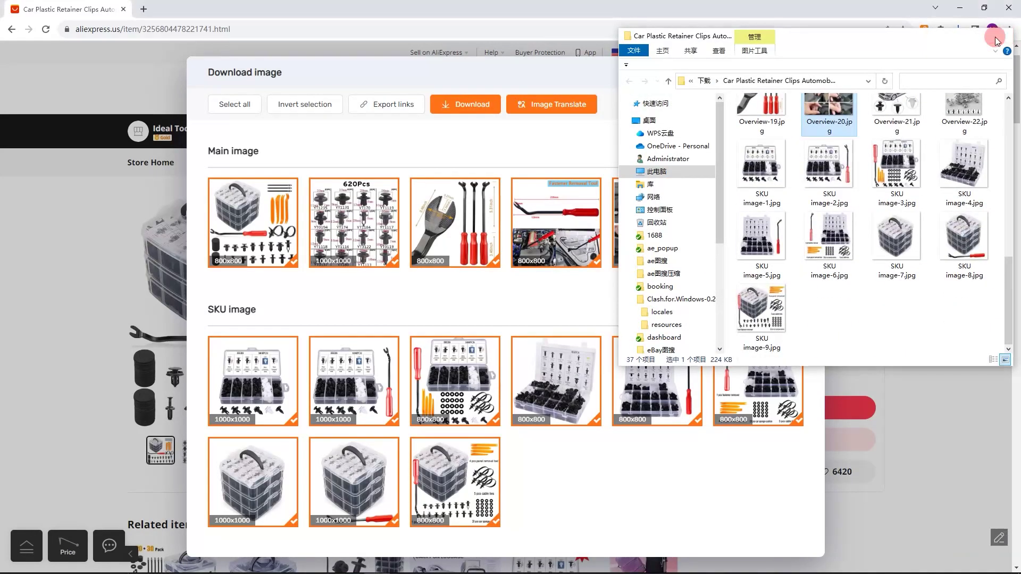
{"action": "left_click", "coordinate": [484, 188]}
Step: Export the selected images' links and copy the list
{"action": "left_click", "coordinate": [372, 105]}
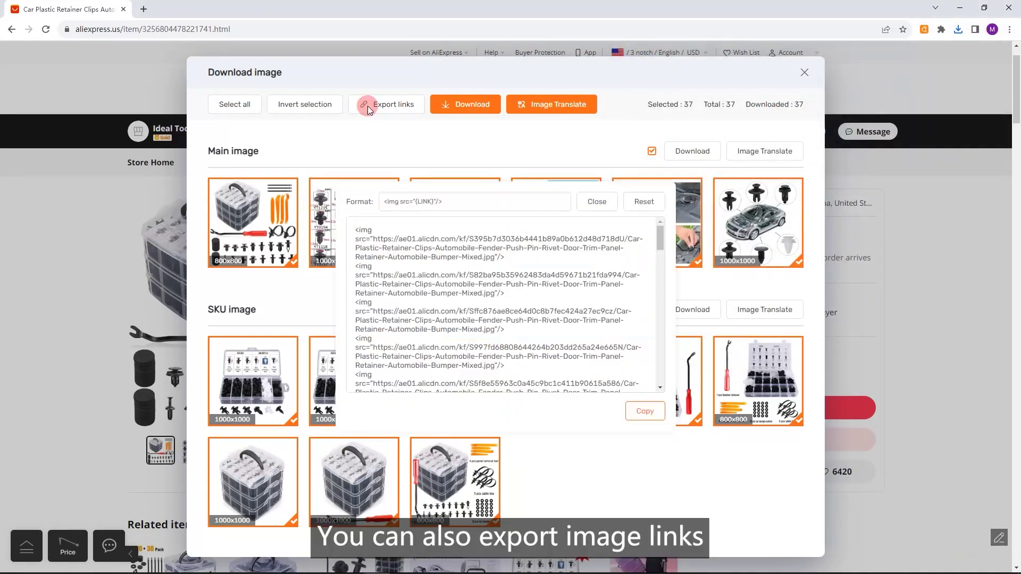
{"action": "left_click_drag", "start_coordinate": [661, 237], "coordinate": [657, 371]}
{"action": "left_click", "coordinate": [645, 411]}
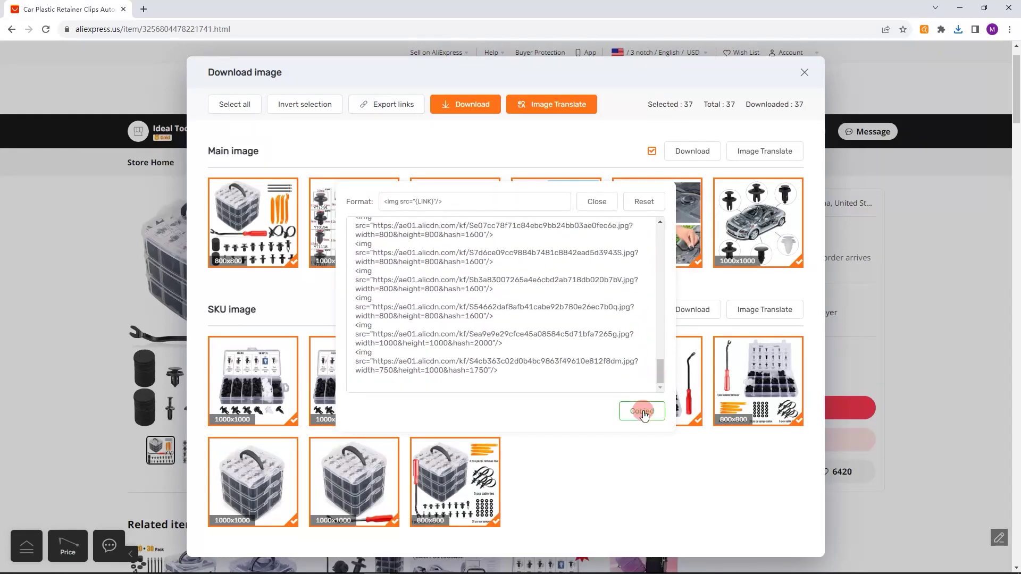
{"action": "left_click", "coordinate": [594, 202]}
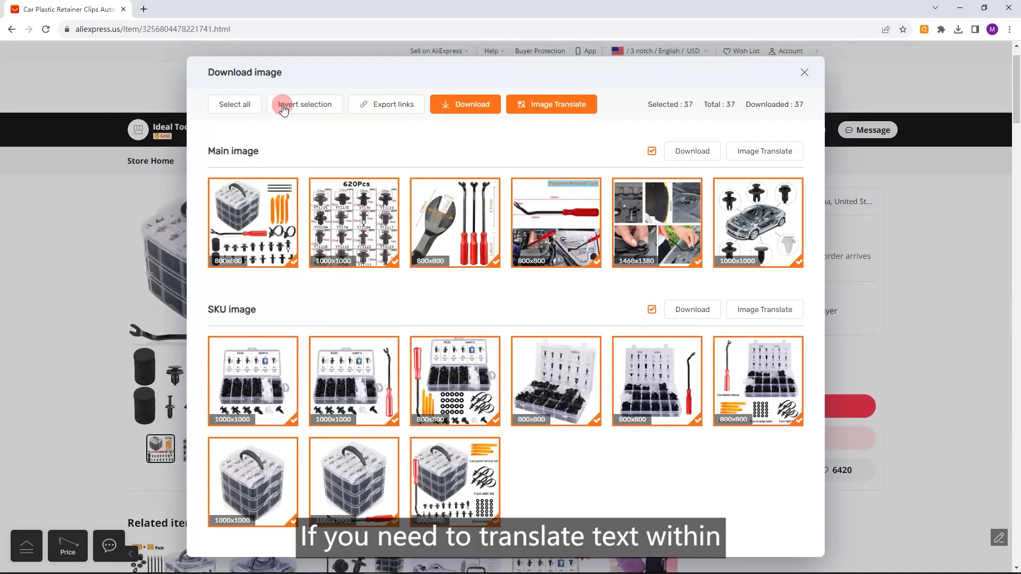
Step: Translate the fourth main image's caption from English into Español
{"action": "left_click", "coordinate": [283, 109]}
{"action": "left_click", "coordinate": [535, 213]}
{"action": "left_click", "coordinate": [551, 113]}
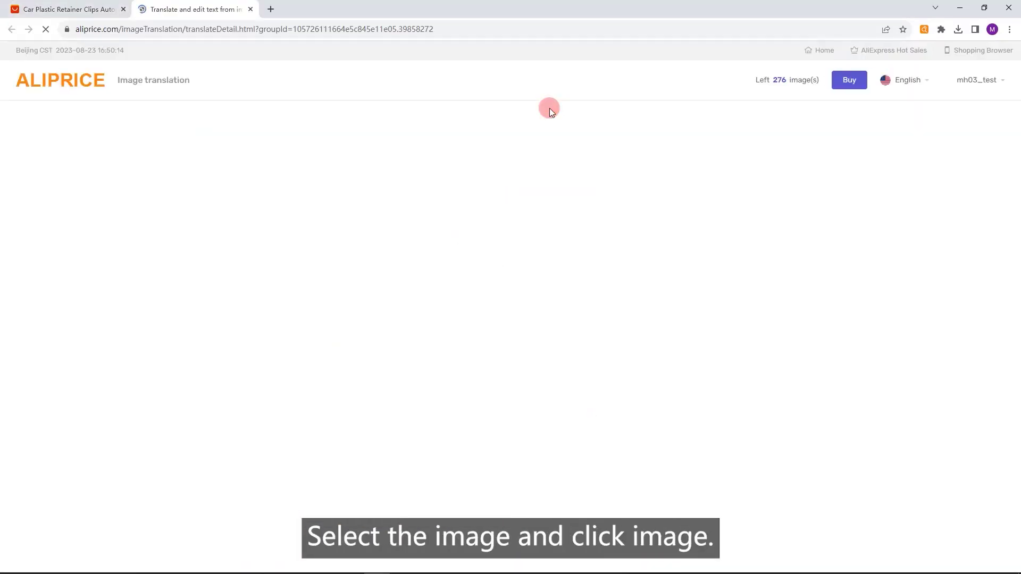
{"action": "left_click", "coordinate": [124, 228]}
{"action": "left_click", "coordinate": [198, 227]}
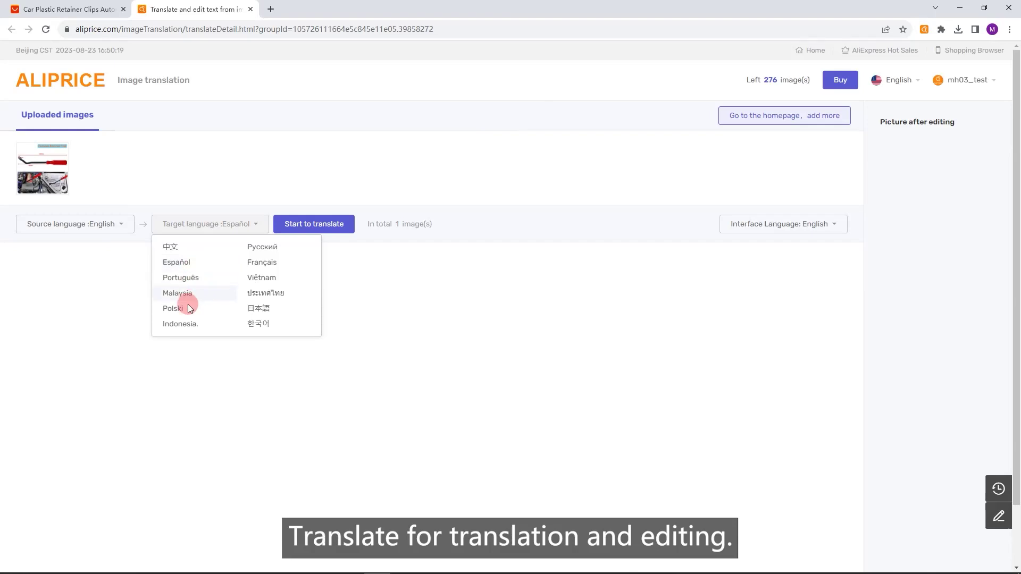
{"action": "left_click", "coordinate": [314, 224]}
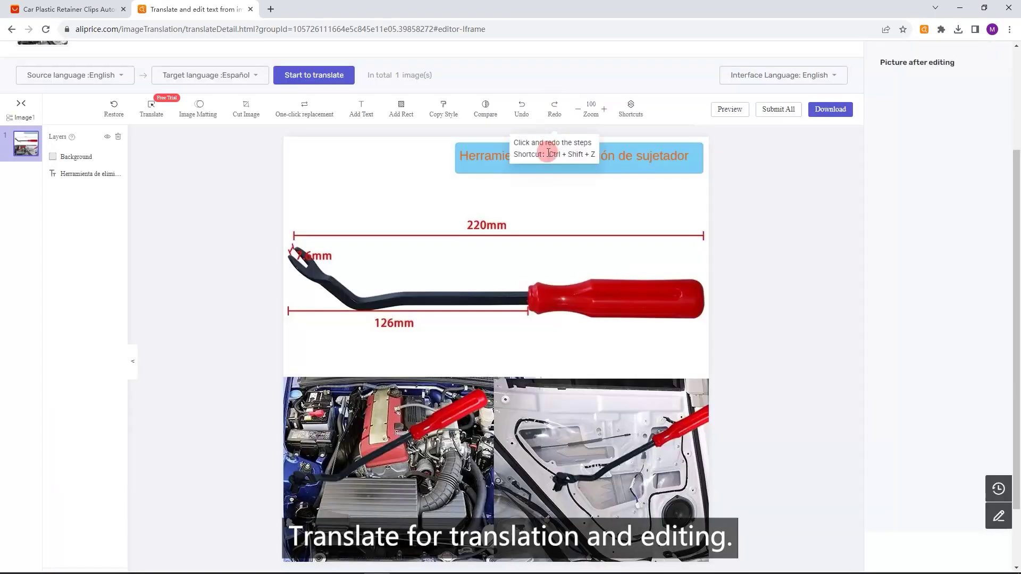
{"action": "left_click", "coordinate": [549, 153]}
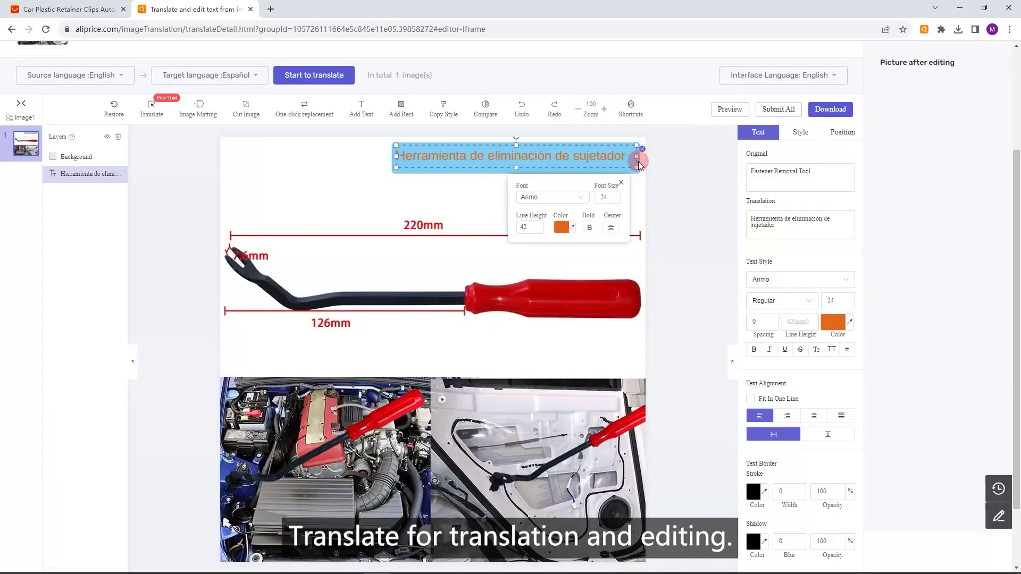
Step: Download the translated picture and open the saved file
{"action": "left_click", "coordinate": [830, 109]}
{"action": "right_click", "coordinate": [855, 61]}
{"action": "left_click", "coordinate": [861, 66]}
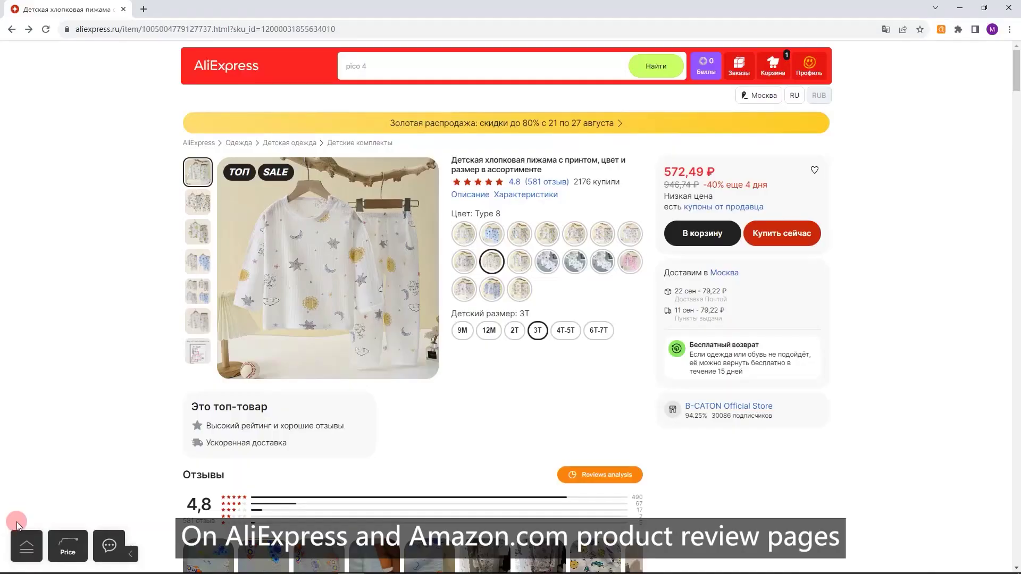
Step: Download the review images from the previous 5 pages and check the downloads folder
{"action": "left_click", "coordinate": [22, 543]}
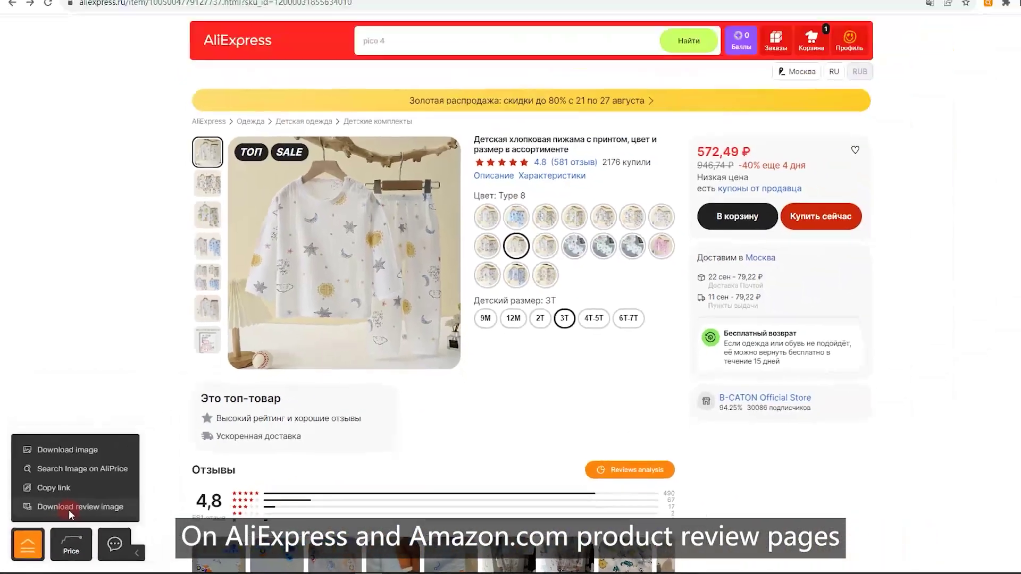
{"action": "left_click", "coordinate": [69, 507]}
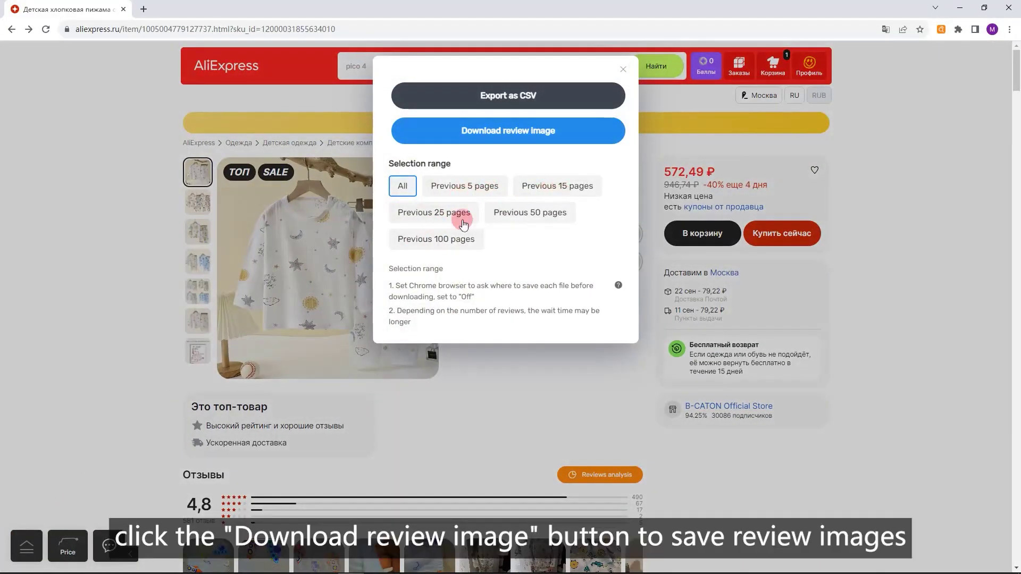
{"action": "left_click", "coordinate": [469, 187]}
{"action": "left_click", "coordinate": [507, 131]}
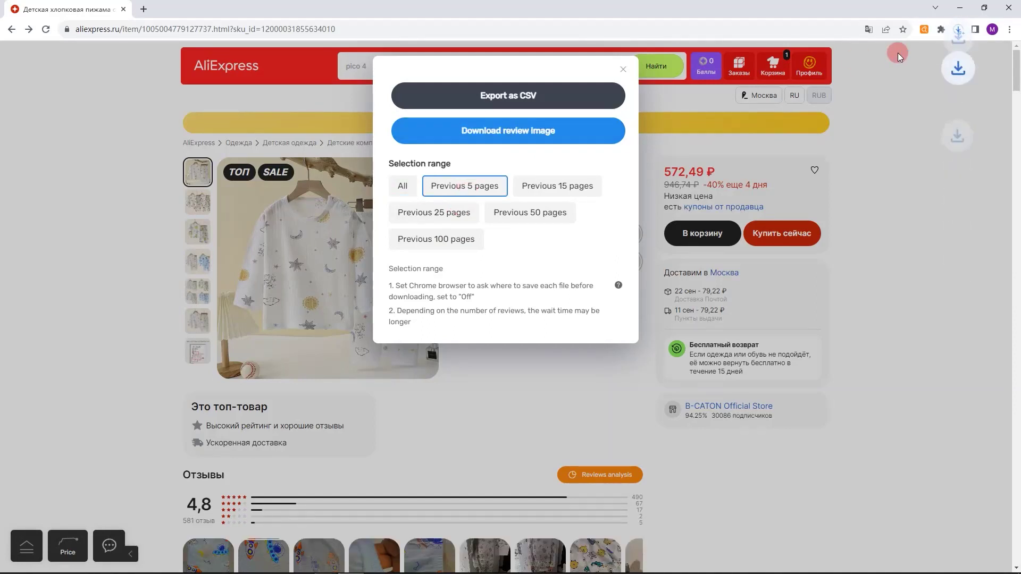
{"action": "left_click", "coordinate": [959, 29]}
{"action": "left_click", "coordinate": [939, 85]}
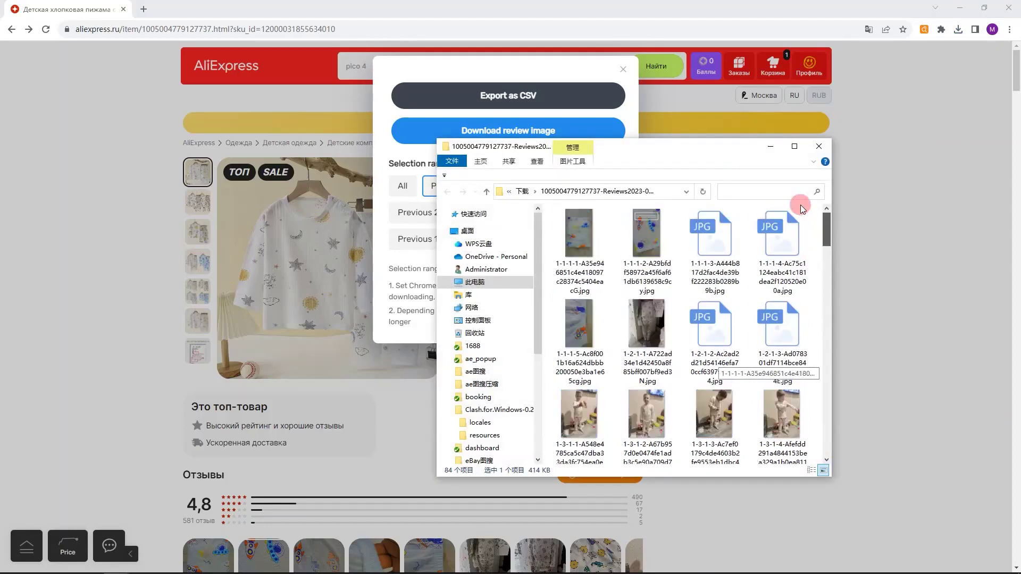
{"action": "left_click", "coordinate": [819, 147]}
Step: Export the reviews as a CSV and open it, widening column A
{"action": "left_click", "coordinate": [532, 100]}
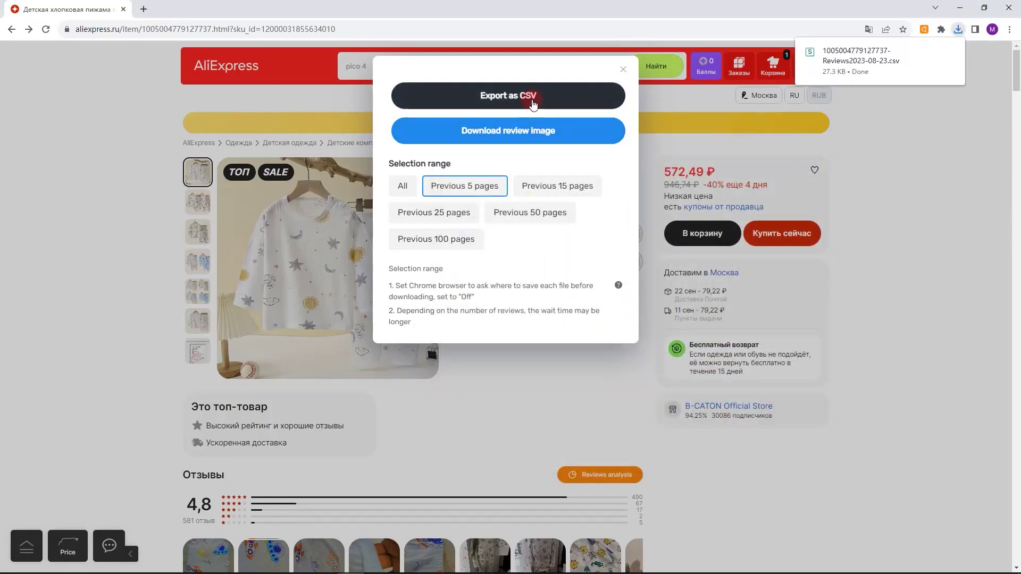
{"action": "left_click", "coordinate": [846, 72]}
{"action": "left_click_drag", "start_coordinate": [58, 107], "coordinate": [88, 108]}
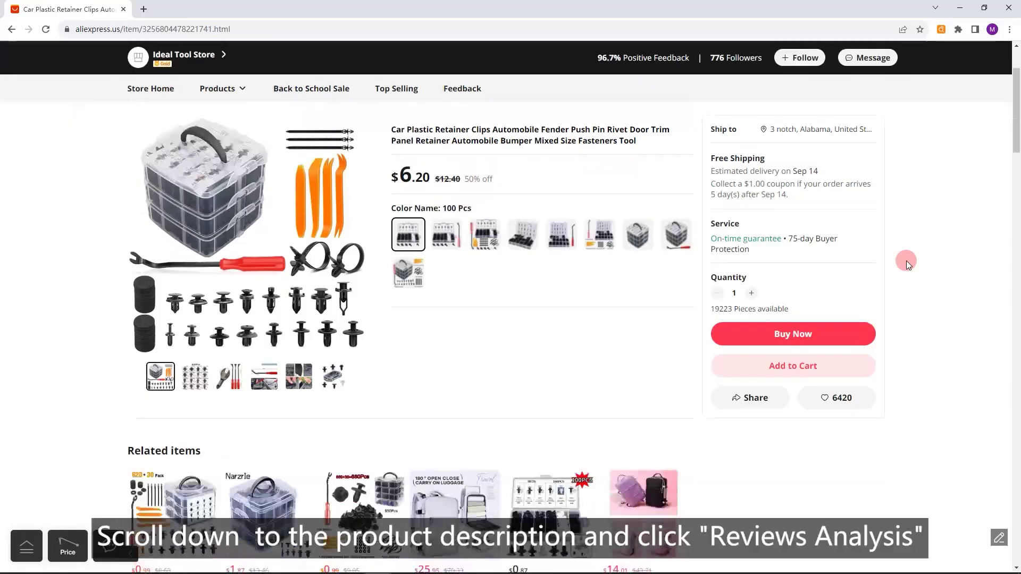
Step: Open Reviews analysis showing 1-year sales by country, led by Russian Federation at 40.68%
{"action": "scroll", "coordinate": [906, 261], "scroll_direction": "down", "scroll_amount": 7}
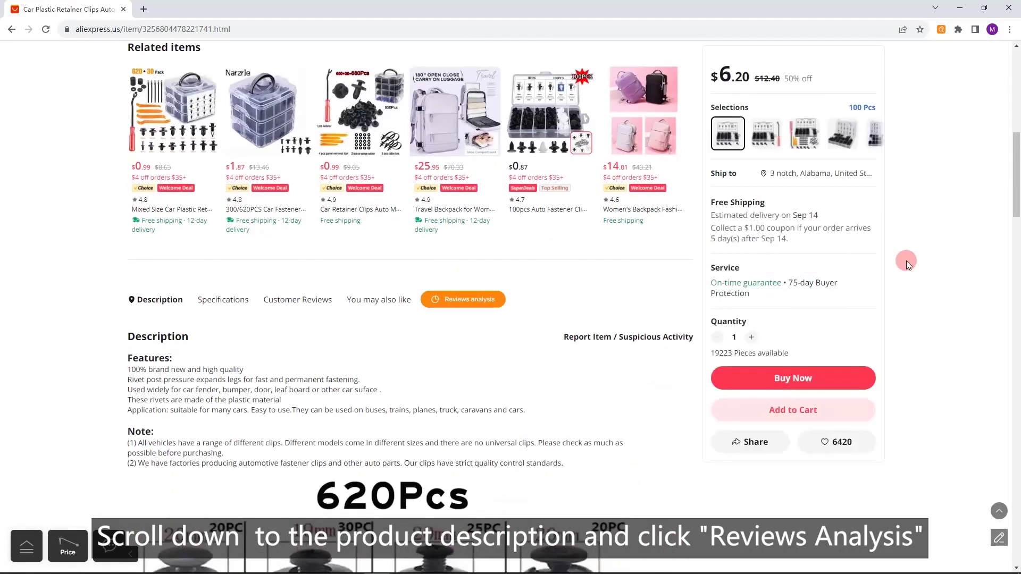
{"action": "left_click", "coordinate": [466, 304]}
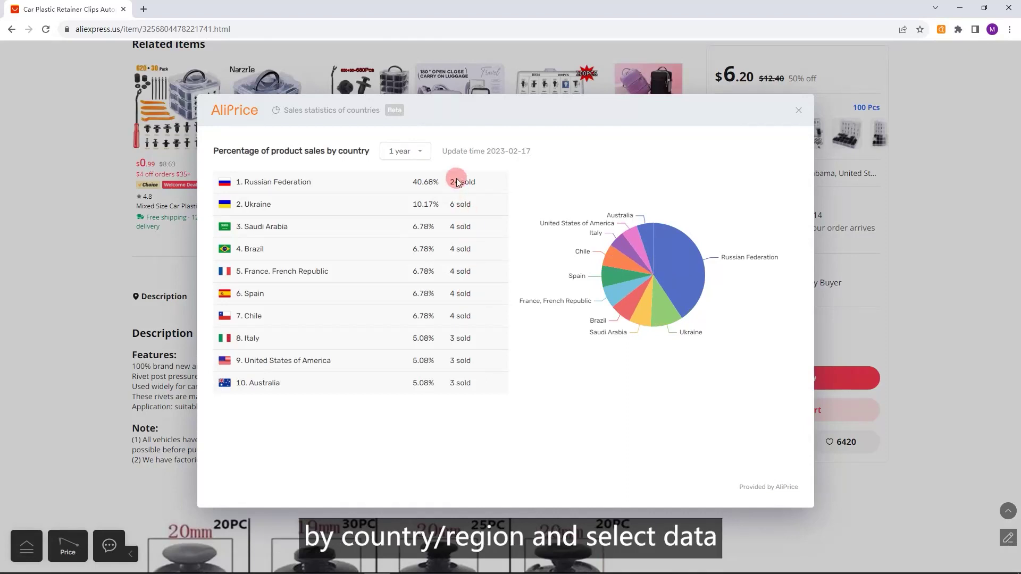
{"action": "left_click", "coordinate": [417, 153]}
{"action": "left_click", "coordinate": [537, 352]}
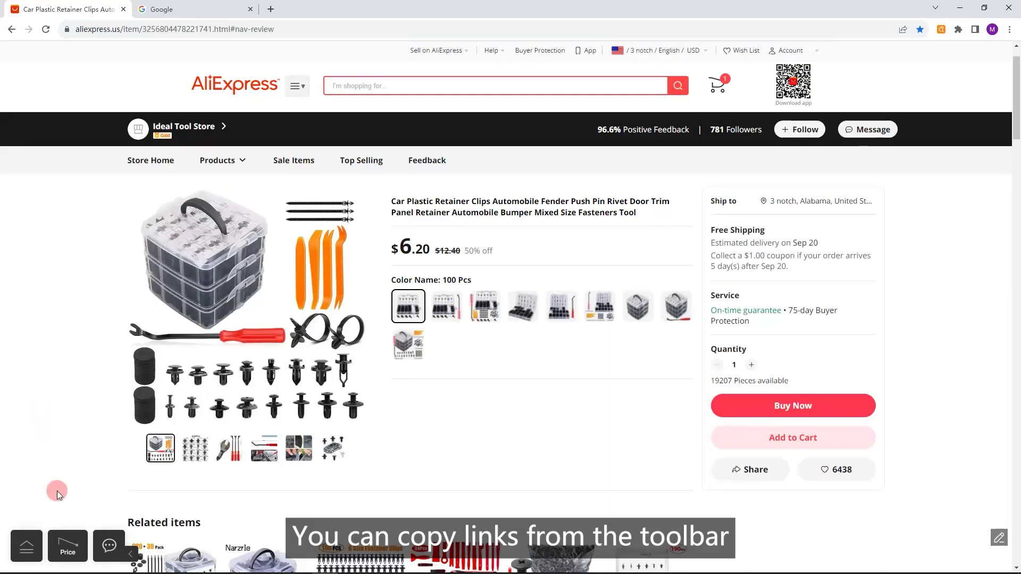
Step: Copy the retainer clips product link with AliPrice and reopen it from the address bar
{"action": "mouse_move", "coordinate": [40, 532]}
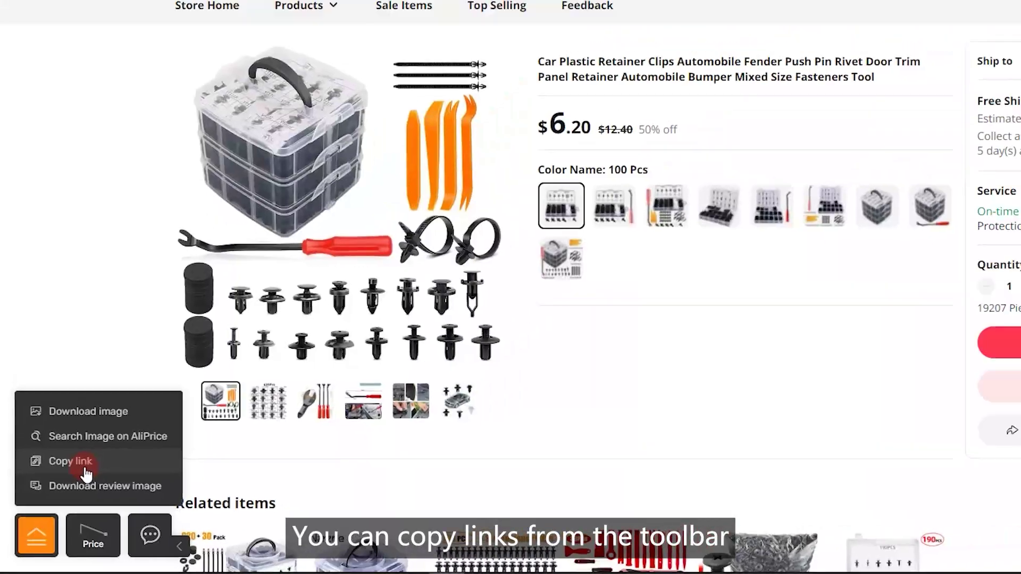
{"action": "left_click", "coordinate": [59, 486]}
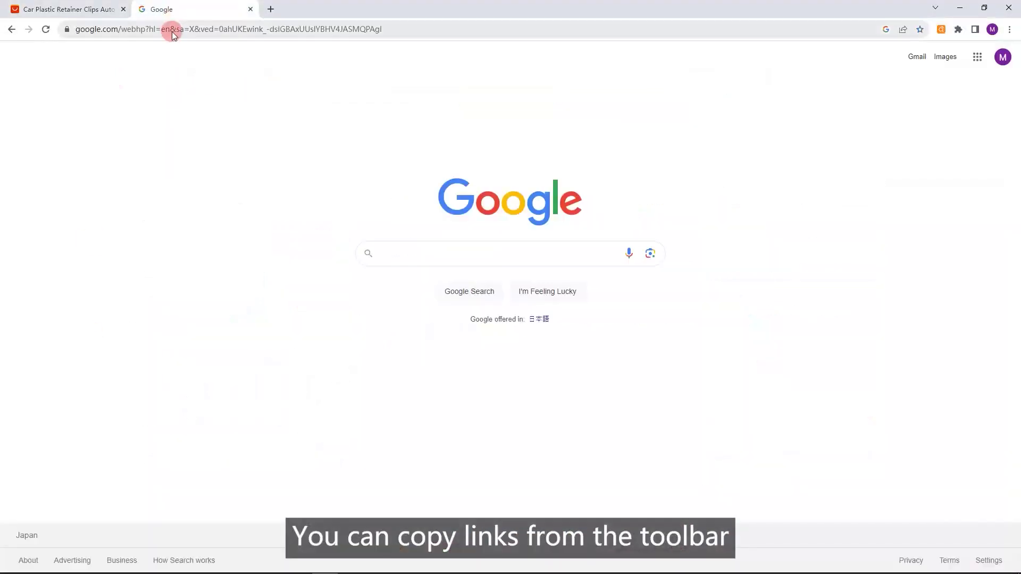
{"action": "left_click", "coordinate": [171, 31]}
{"action": "key", "text": "ctrl+v"}
{"action": "key", "text": "Return"}
Step: Show AliPrice's Viewed history of previously browsed products, listed by date
{"action": "scroll", "coordinate": [420, 251], "scroll_direction": "down", "scroll_amount": 3}
{"action": "scroll", "coordinate": [420, 251], "scroll_direction": "up", "scroll_amount": 3}
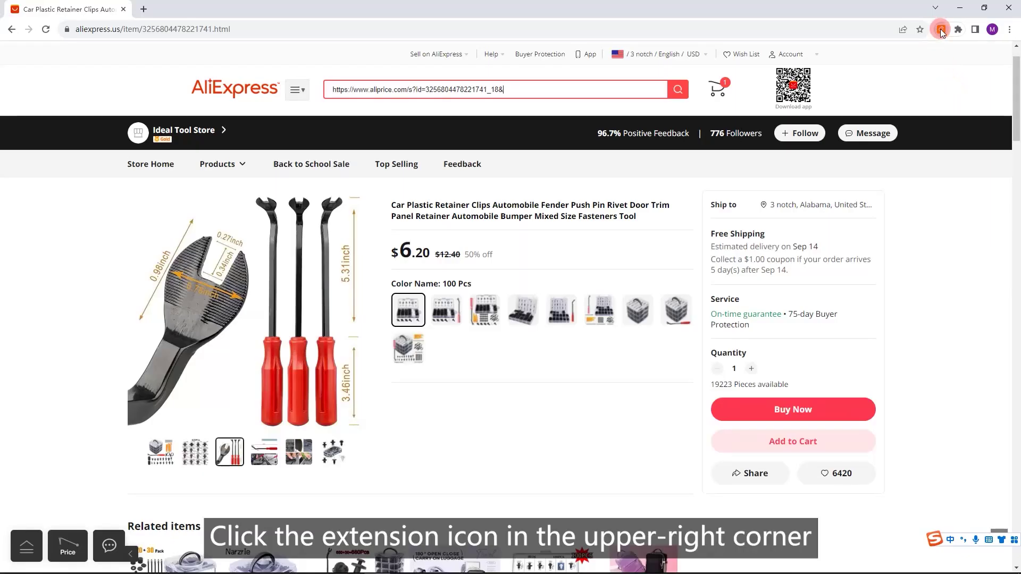
{"action": "left_click", "coordinate": [941, 30]}
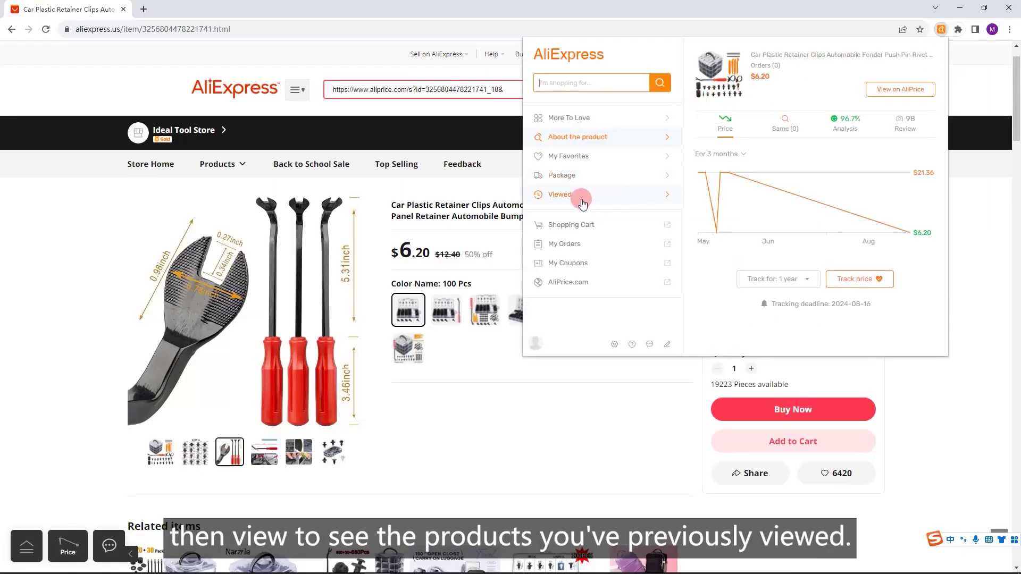
{"action": "left_click", "coordinate": [579, 201]}
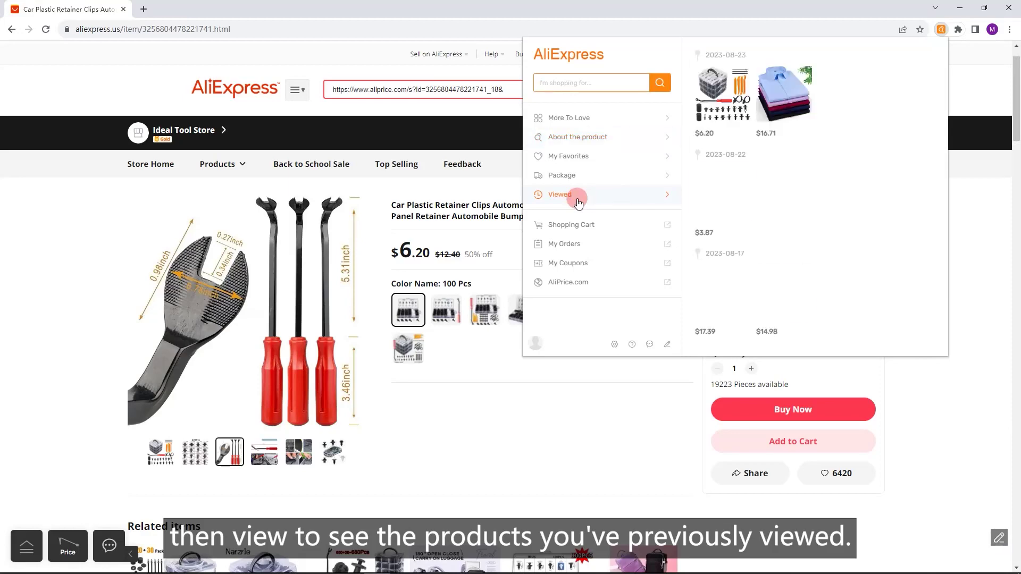